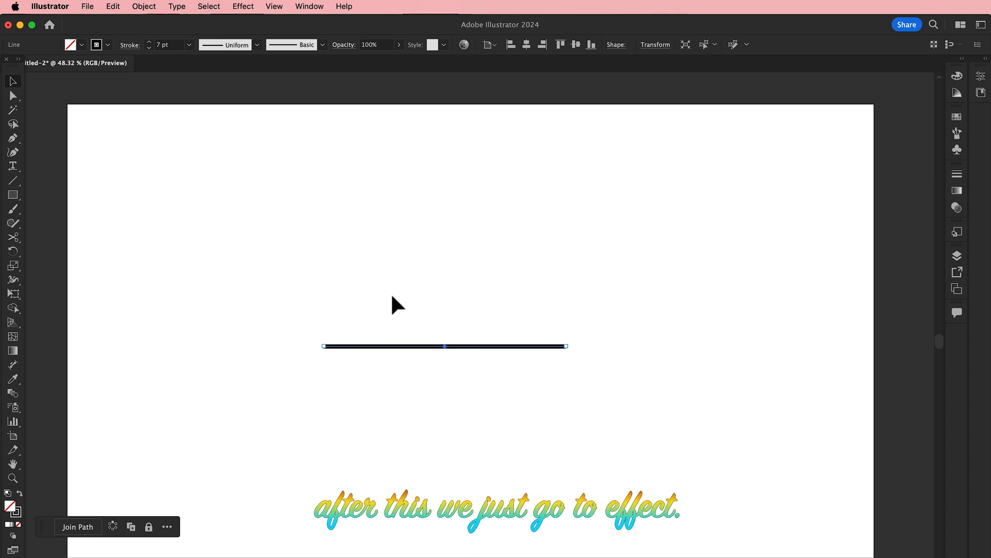
Apply a Zig Zag effect to the selected line with absolute size 12 px, 4 ridges per segment and smooth points
click(244, 7)
mouse_move(305, 128)
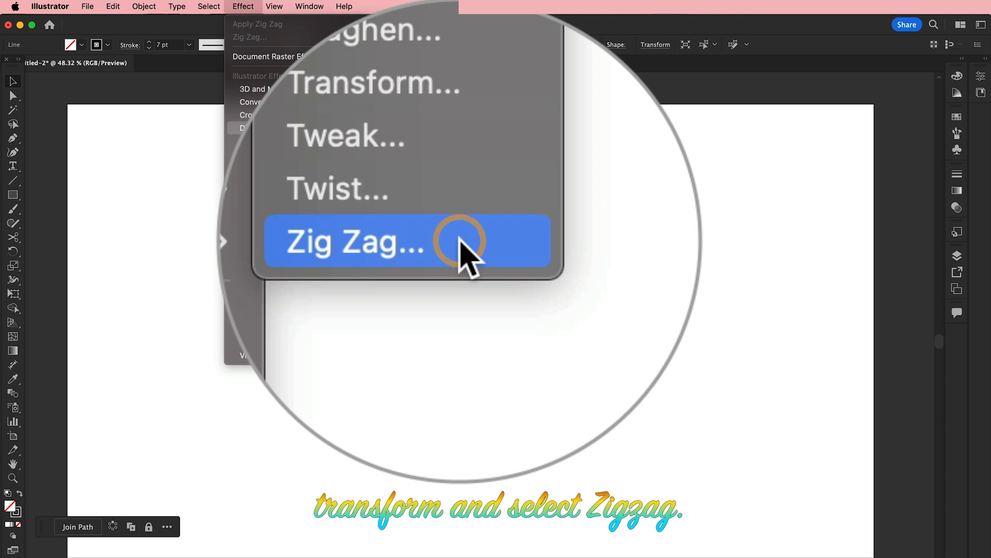
click(460, 206)
drag(561, 199, 683, 123)
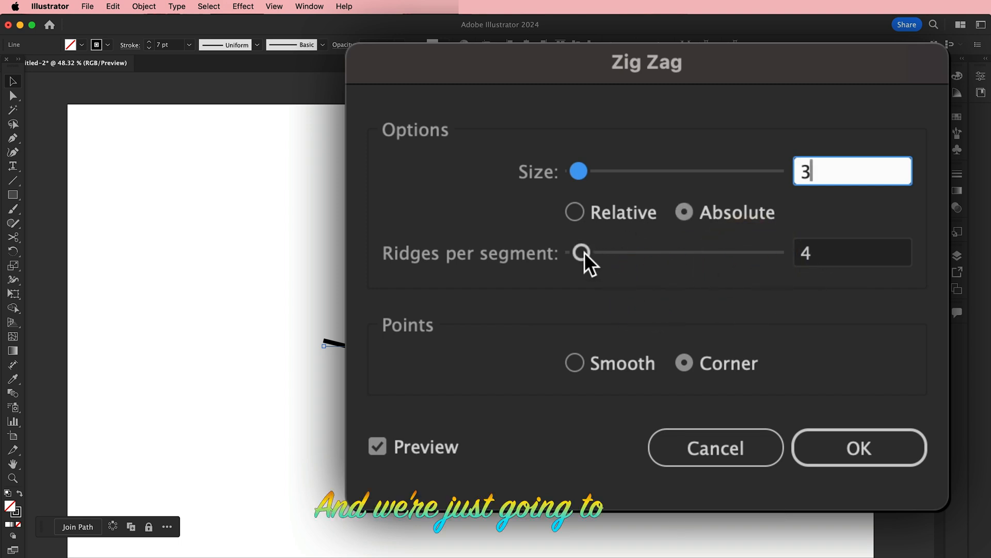
click(574, 363)
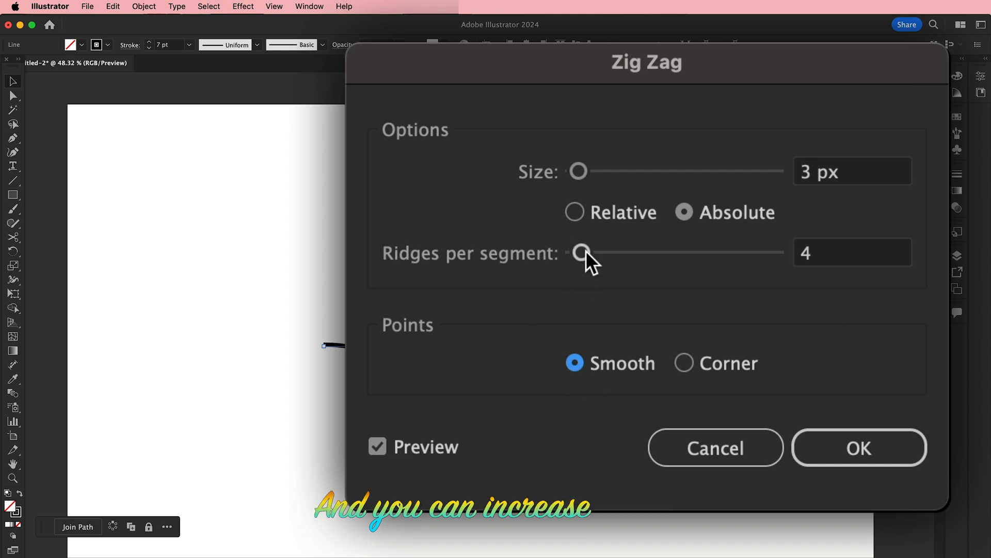
click(580, 172)
drag(589, 172, 599, 170)
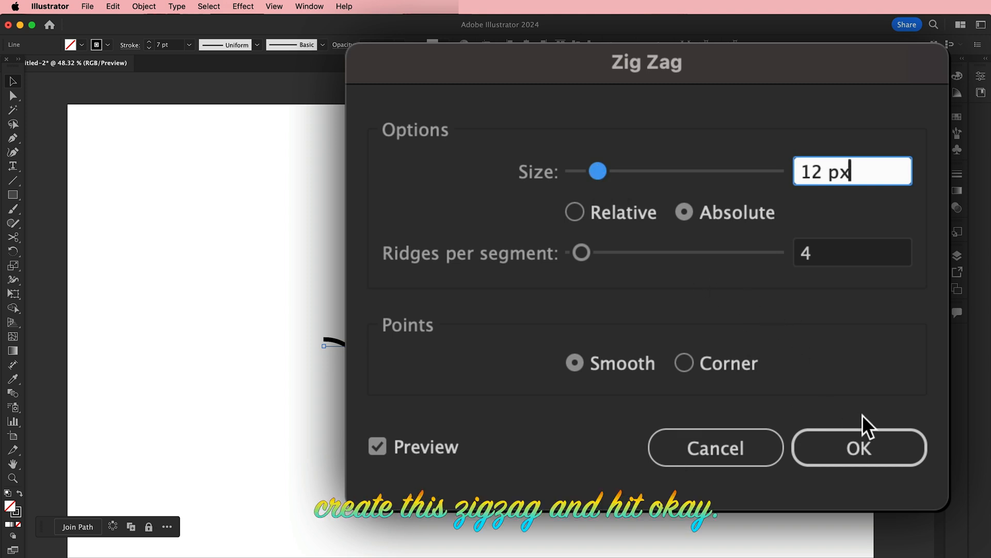
click(851, 451)
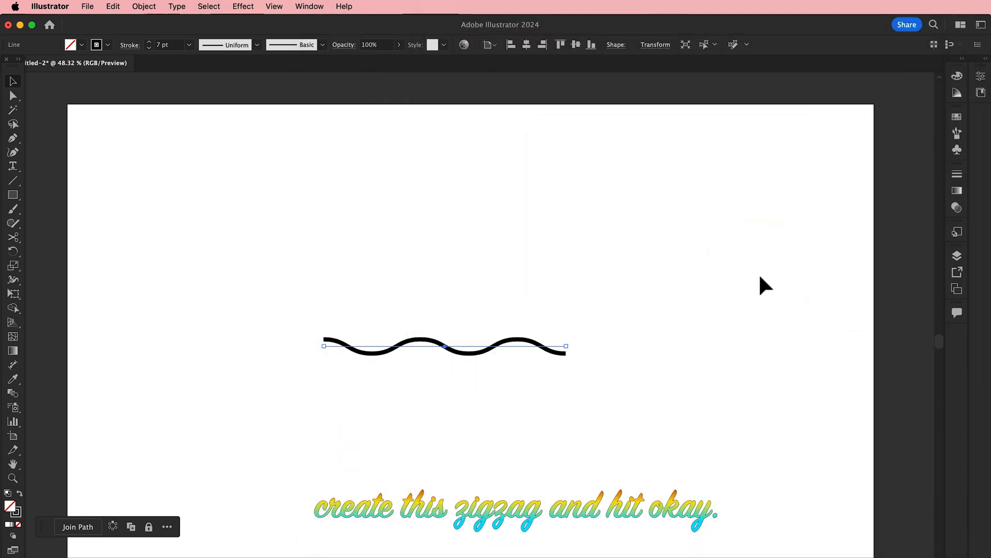
Apply the blue gradient swatch to the wavy line's stroke
click(19, 512)
click(96, 45)
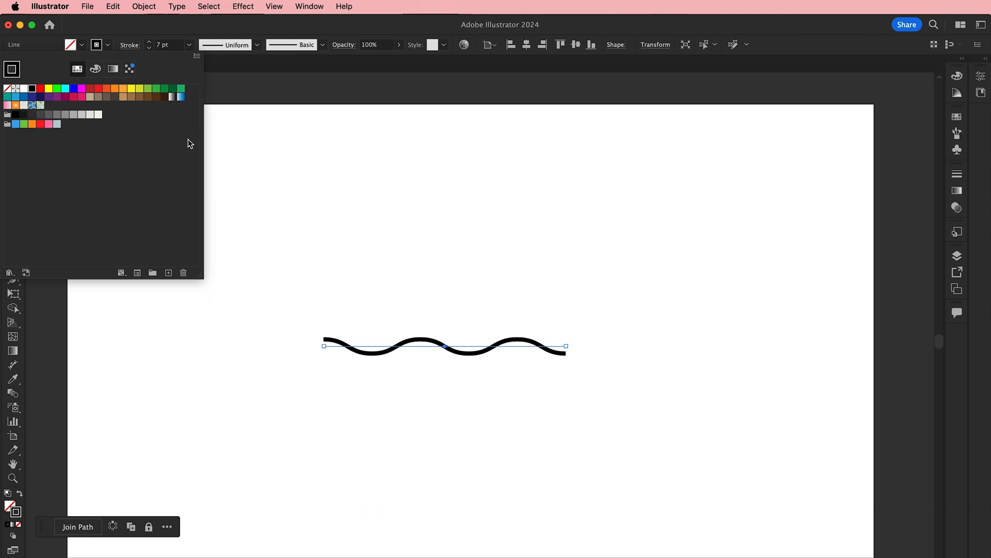
click(180, 97)
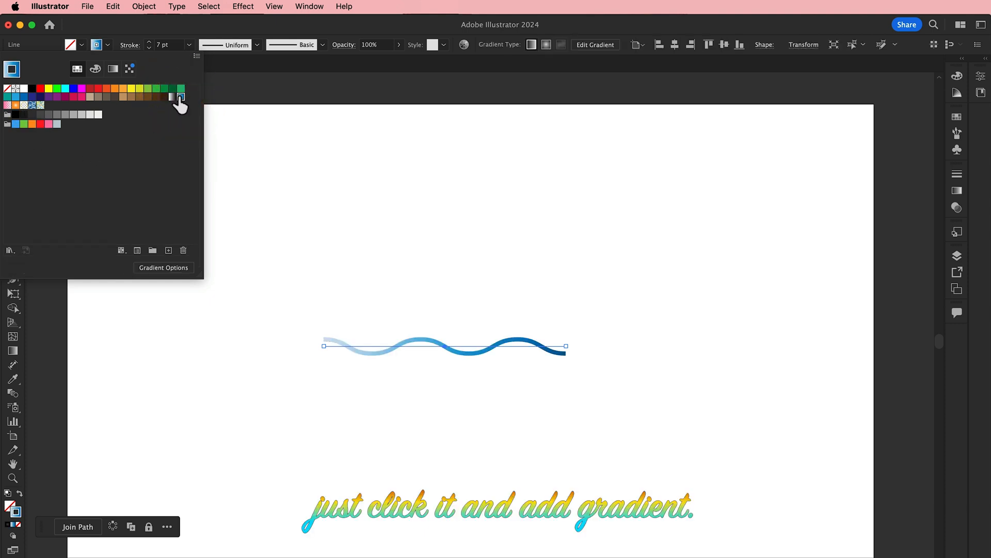
Adjust the middle stop of the stroke gradient to about 46% and recolour the first stop bright cyan
click(13, 524)
drag(876, 282, 862, 279)
click(811, 280)
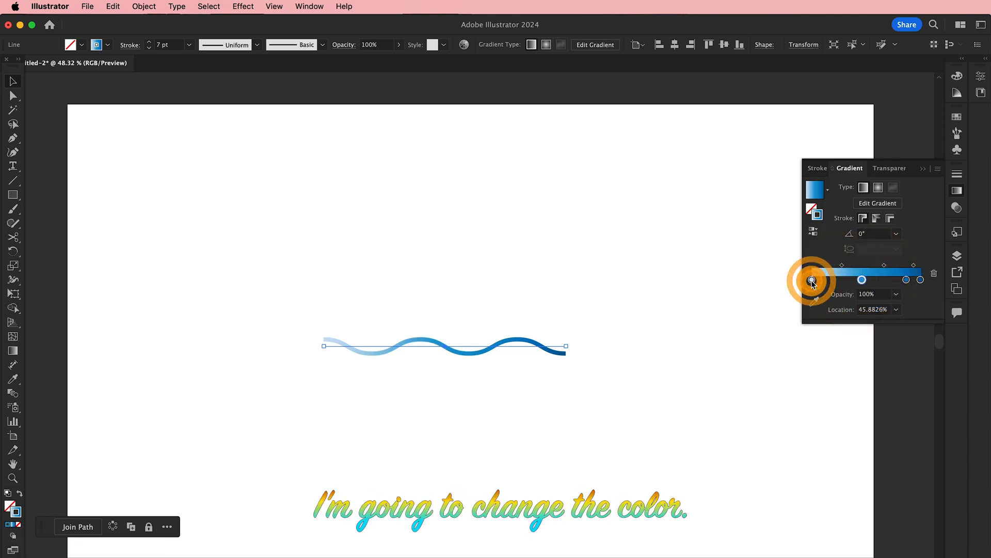
double_click(811, 280)
click(860, 404)
click(852, 399)
Move the third gradient stop to about 67% and recolour the middle stop purple
click(919, 280)
drag(906, 280, 886, 280)
double_click(863, 280)
click(884, 403)
click(886, 279)
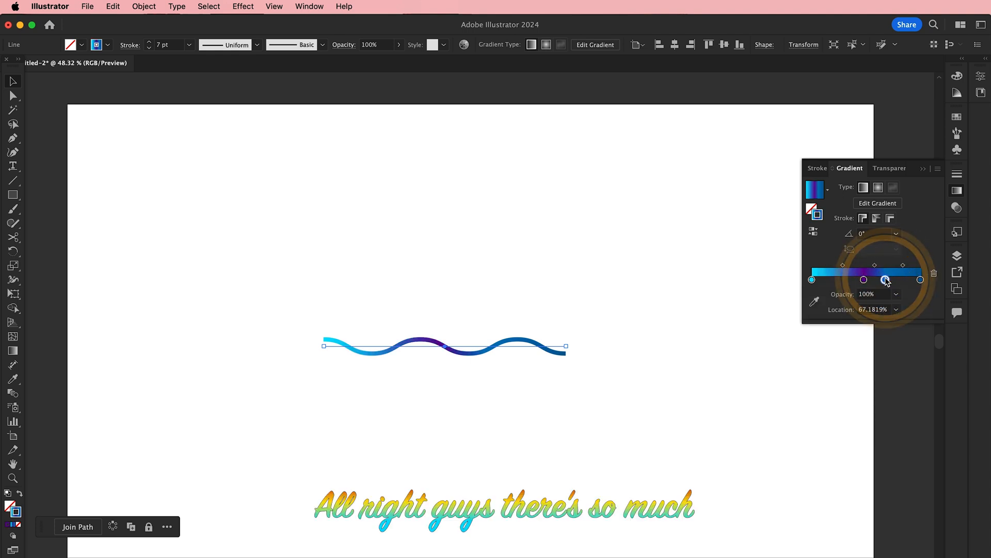
Recolour the third gradient stop yellow and the last stop red
double_click(885, 280)
drag(894, 407, 905, 411)
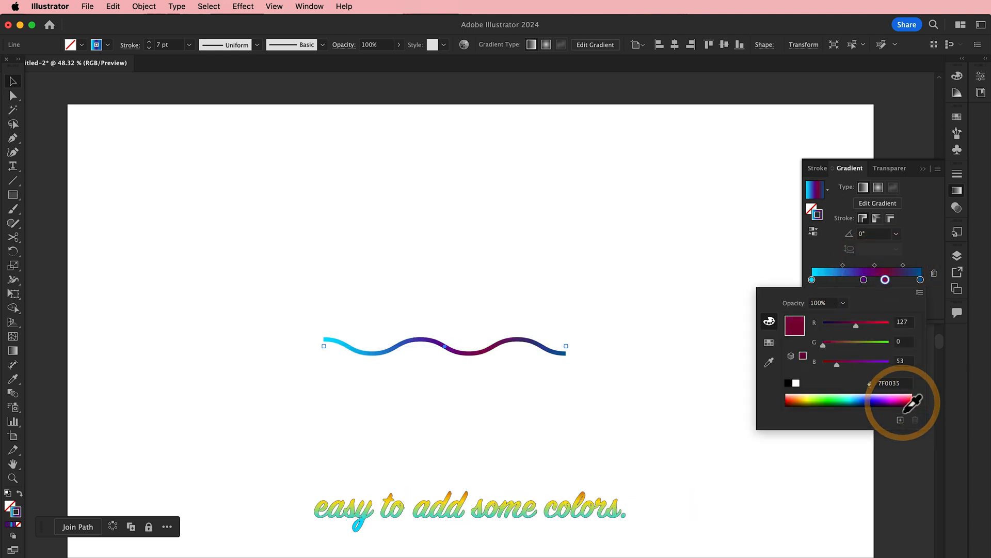
click(800, 402)
click(920, 279)
double_click(920, 279)
click(906, 404)
click(928, 248)
Shift the yellow stop closer to the middle and place the purple stop at about 46.5%, keeping the wavy line selected
drag(885, 280, 866, 280)
click(811, 279)
click(866, 280)
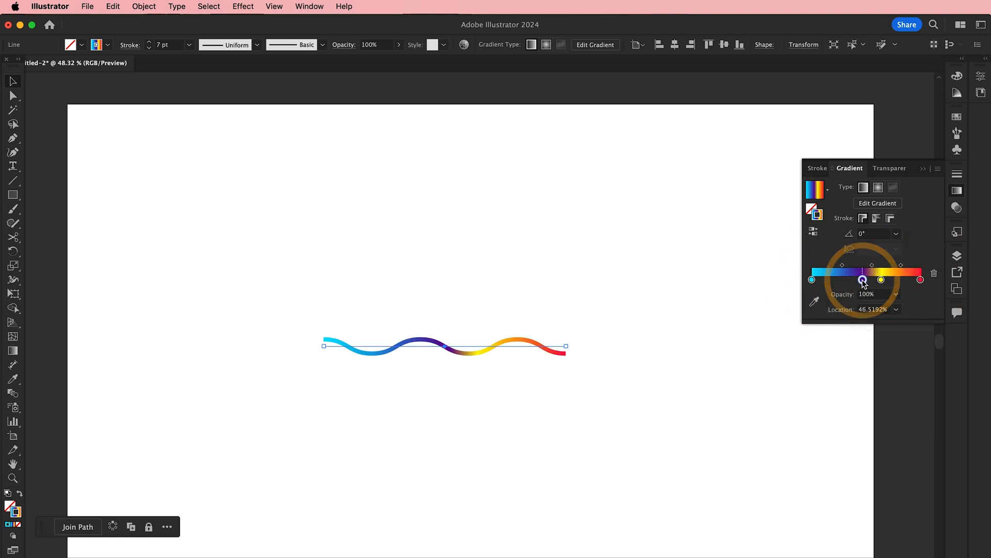
click(865, 279)
click(513, 384)
click(464, 352)
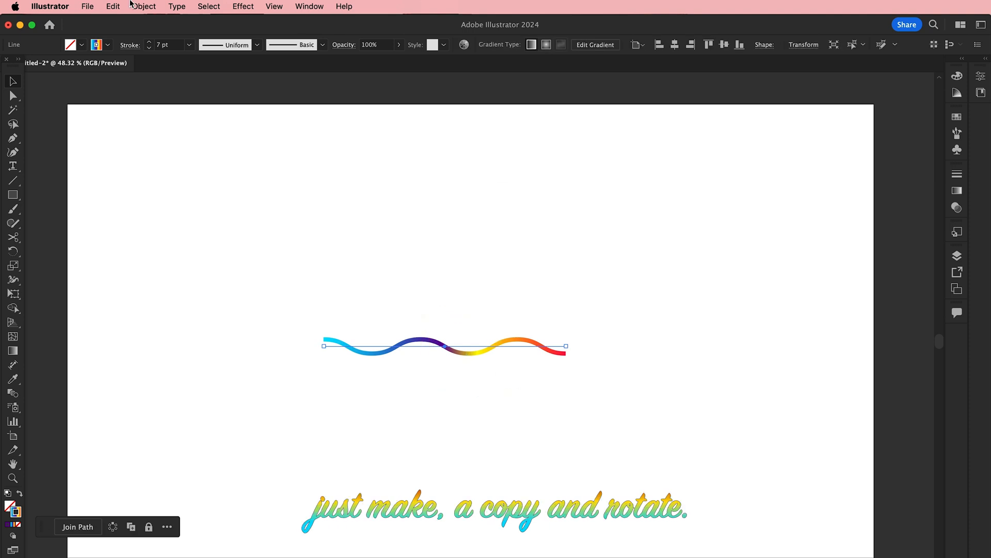
Apply a Transform effect to the wavy line with a 30° rotation and 50 copies, with the preview on
click(243, 8)
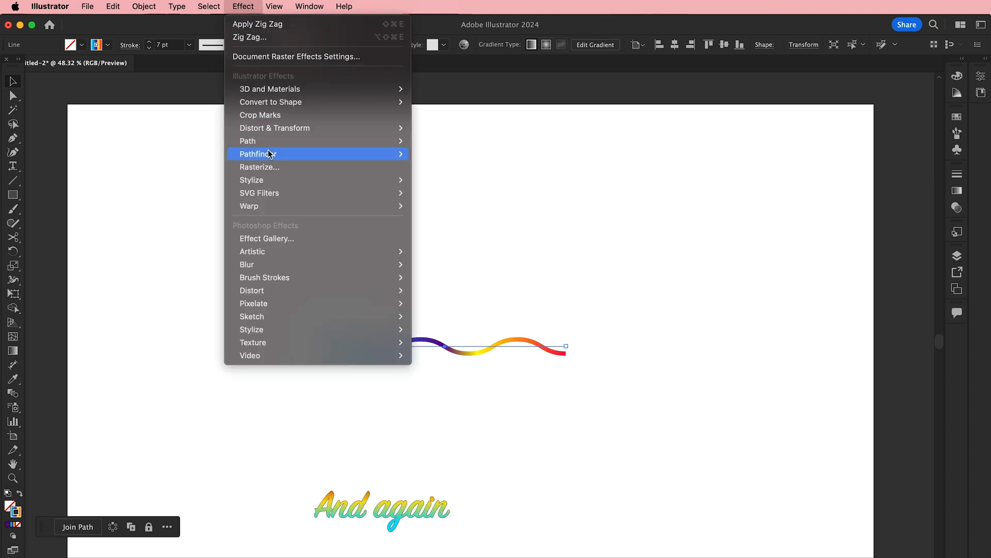
mouse_move(269, 133)
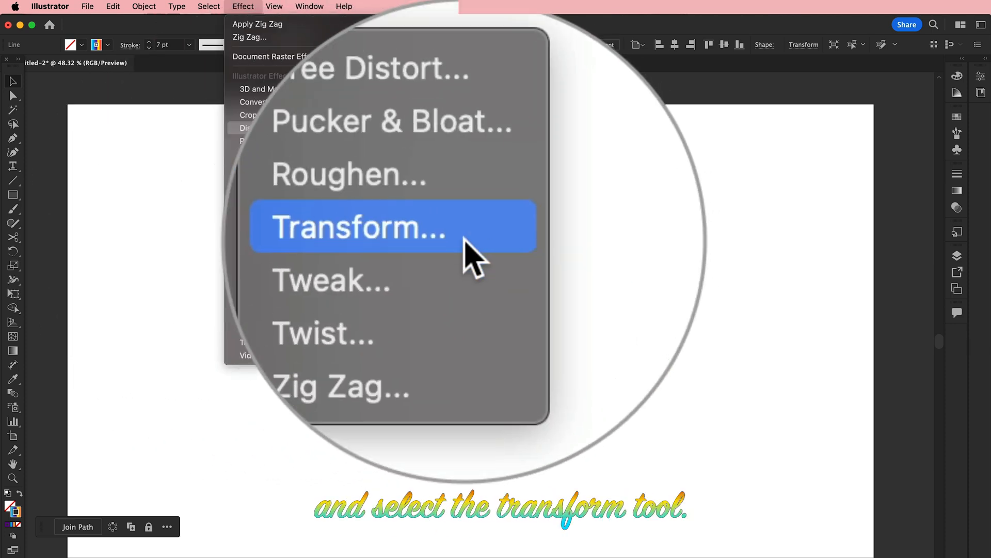
click(457, 166)
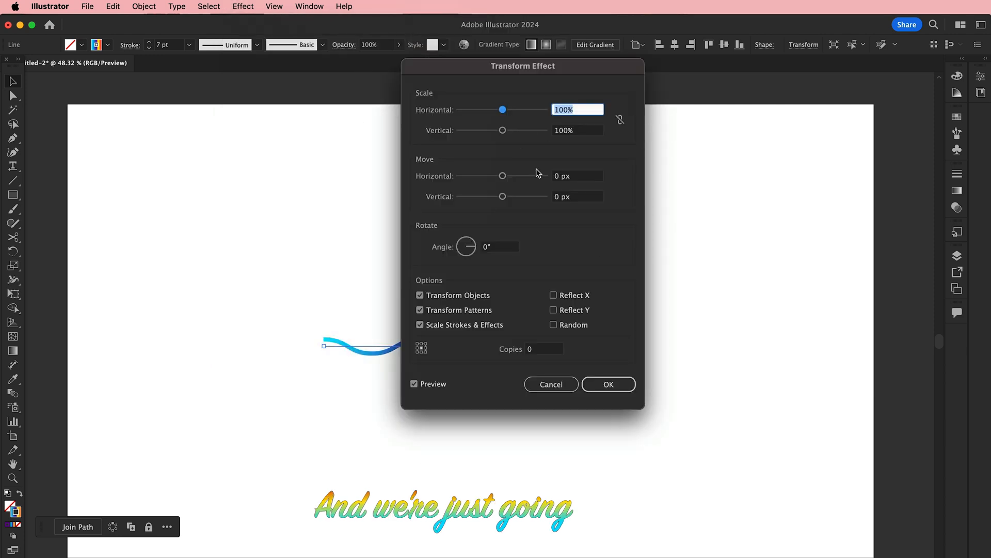
click(483, 281)
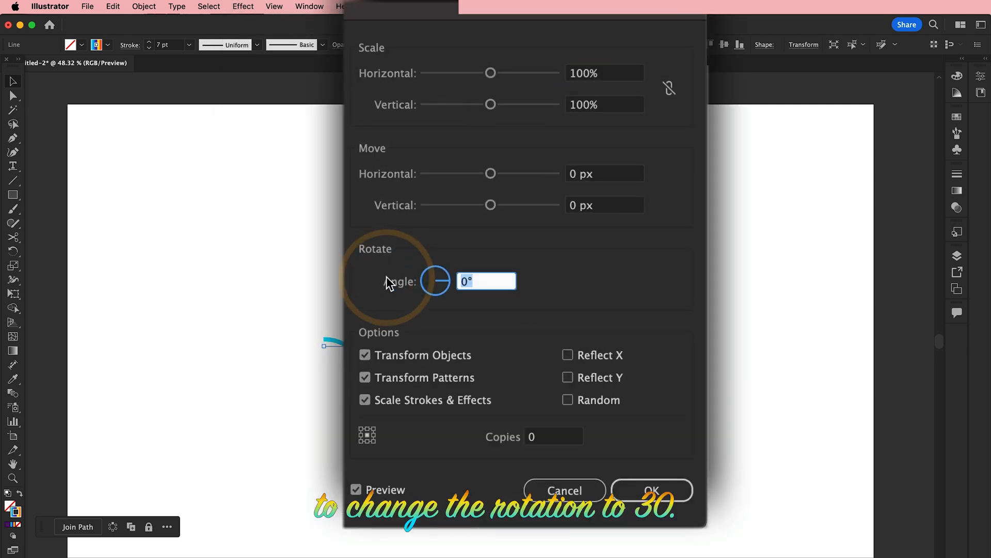
text(30)
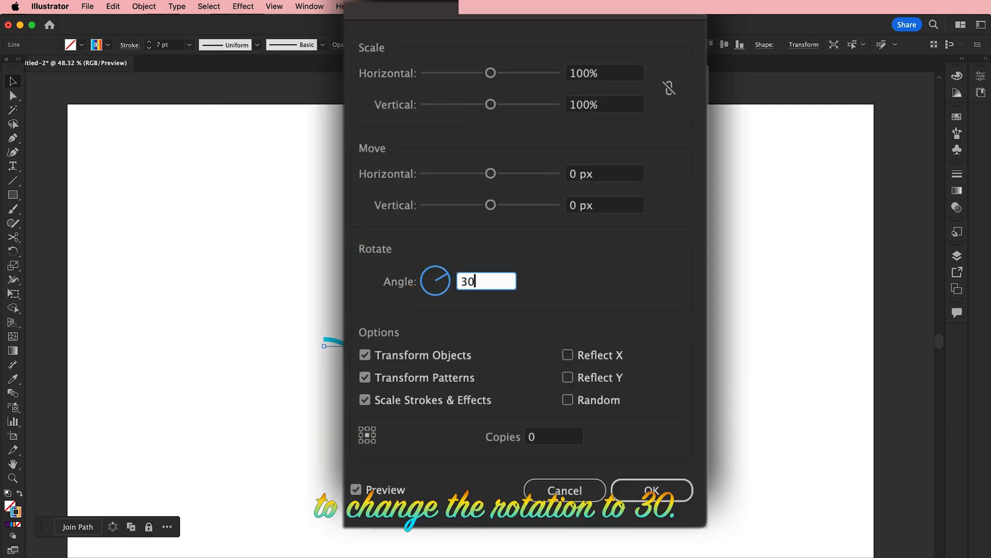
click(565, 436)
text(50)
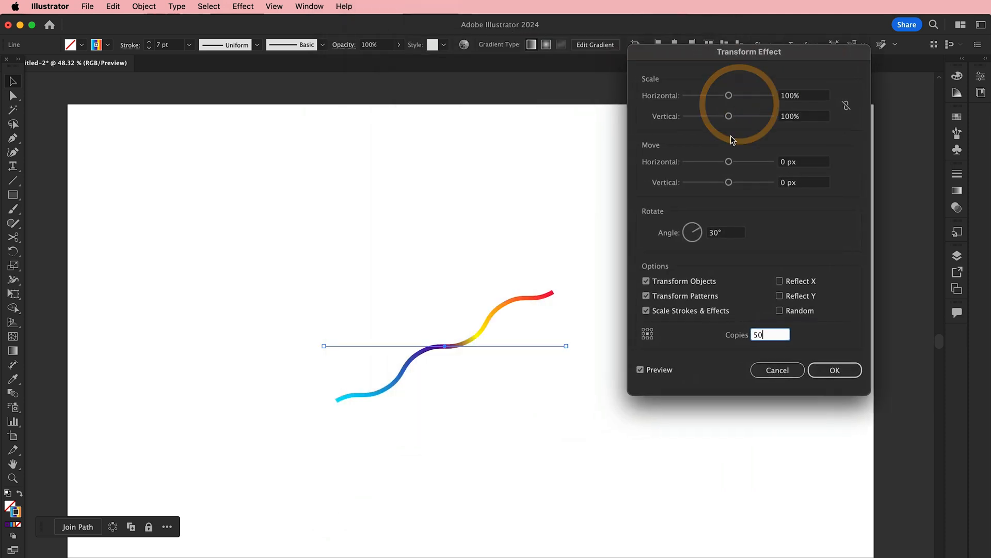
click(641, 370)
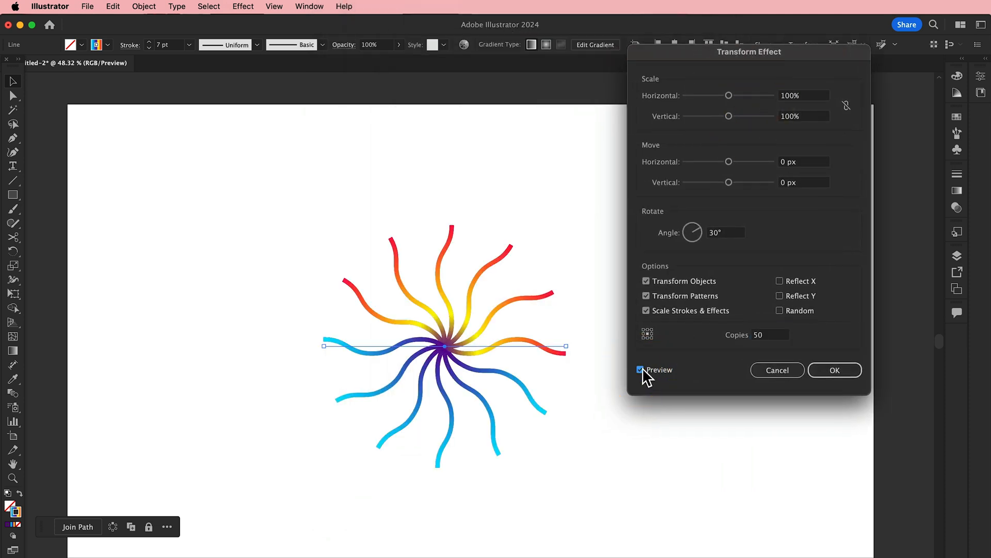
click(831, 369)
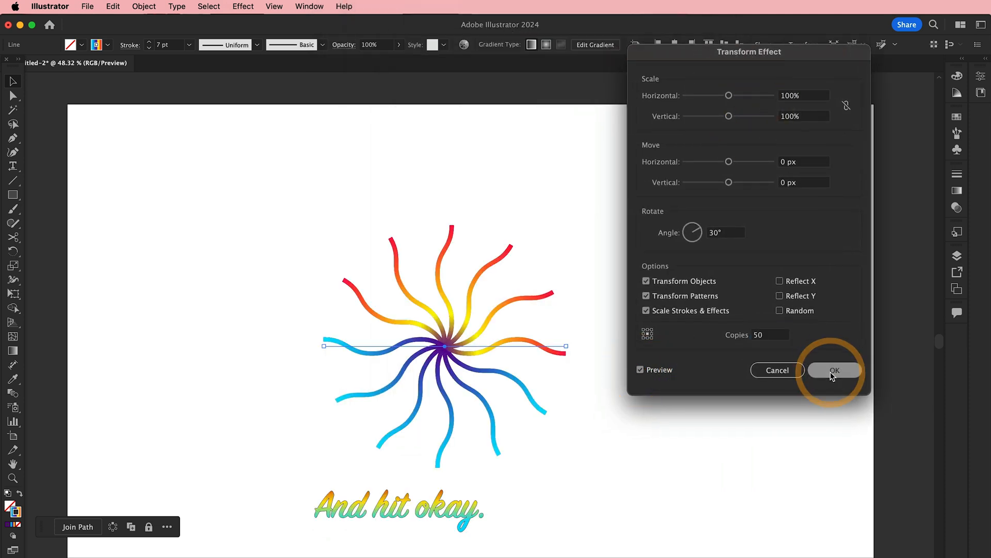
Move the radial burst off the artboard to its left side and shrink it to about half its size
click(444, 345)
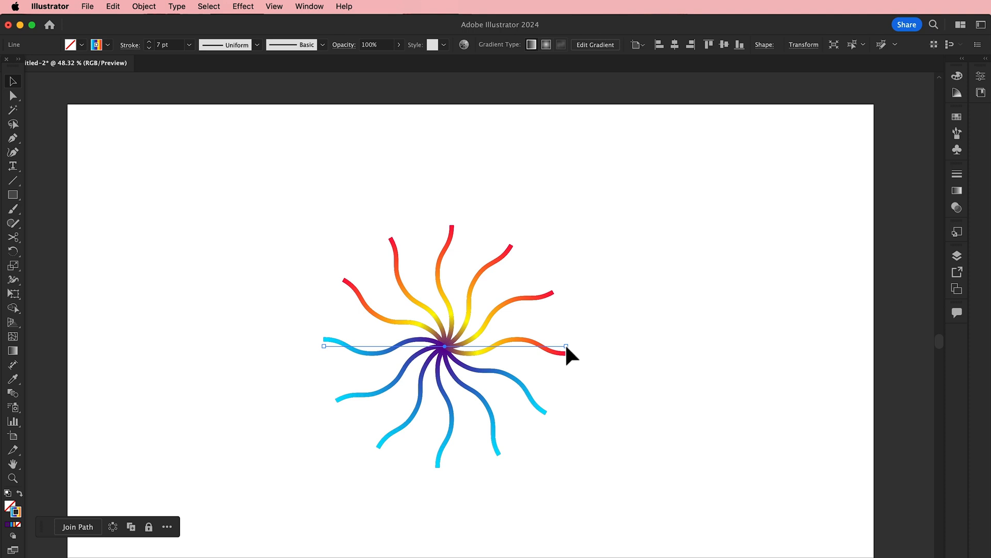
drag(440, 330, 212, 323)
drag(305, 328, 457, 339)
drag(363, 334, 188, 307)
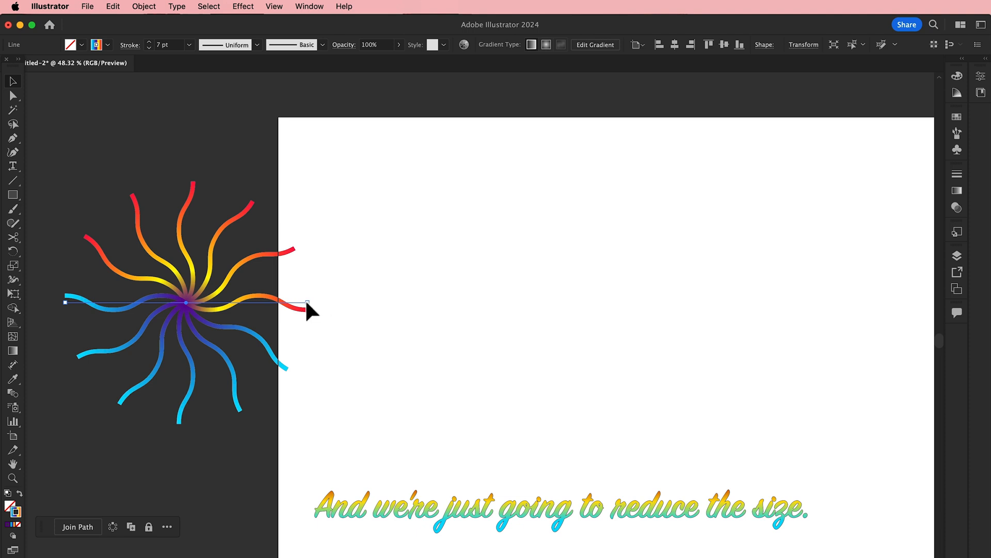
drag(306, 303, 198, 304)
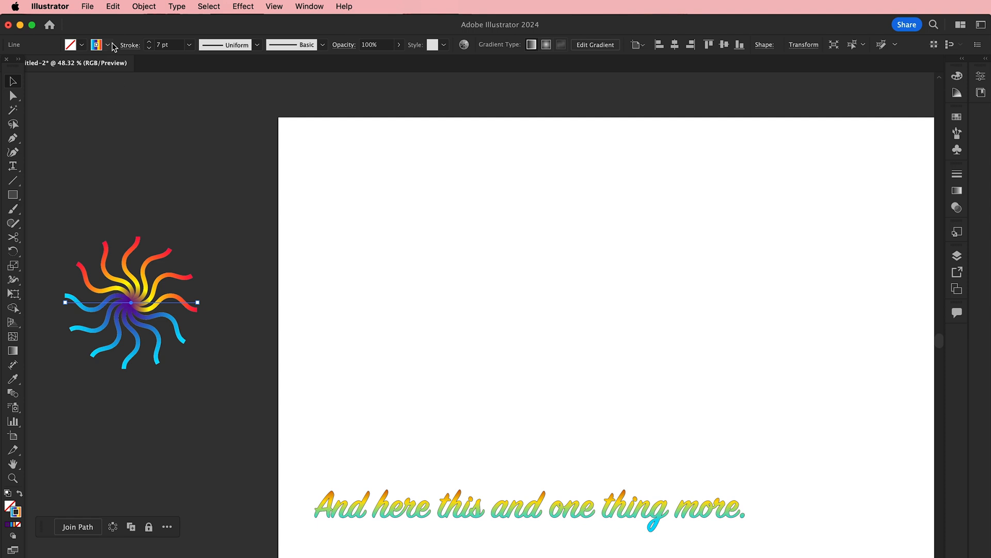
Give the burst's stroke round caps
click(130, 45)
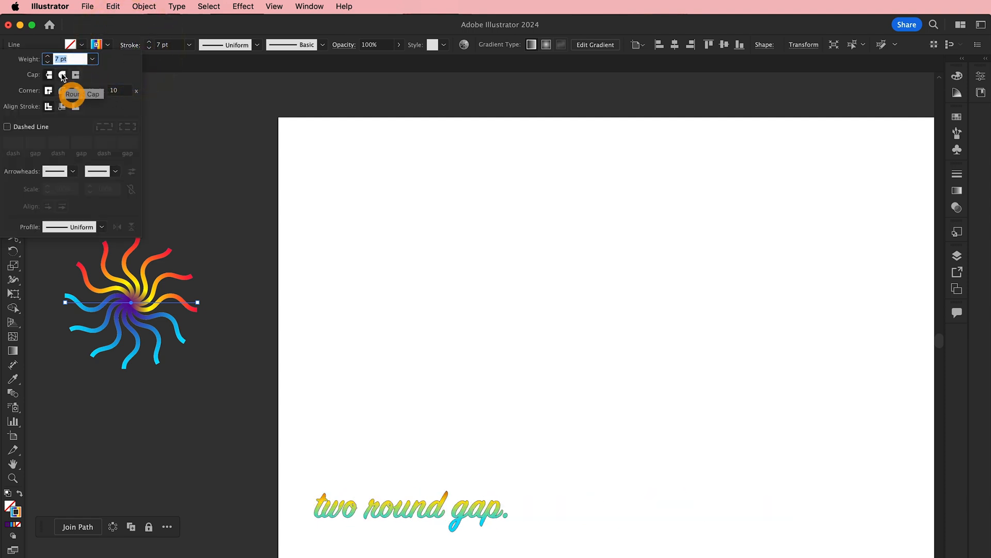
click(62, 76)
click(195, 190)
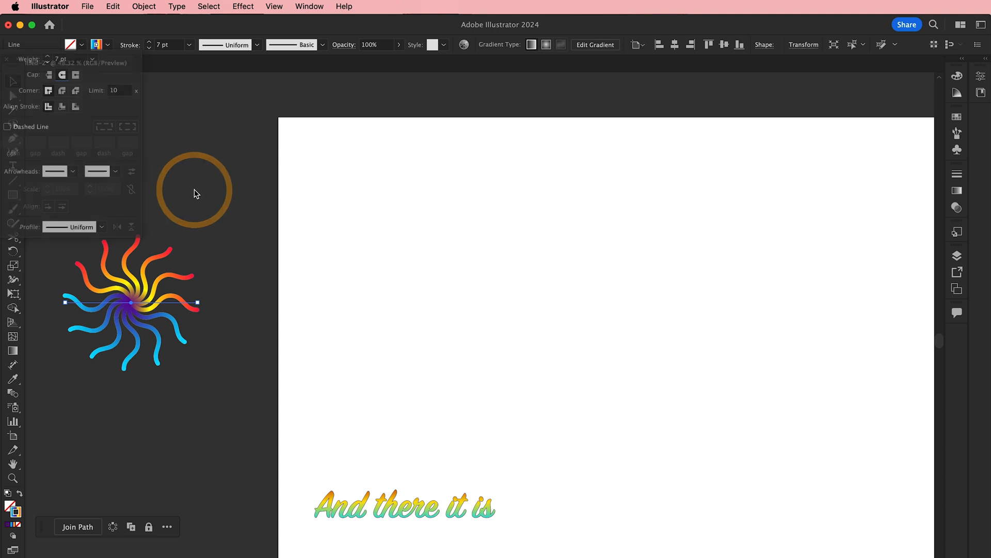
Move the burst slightly upward beside the artboard and scale it down a little more
drag(121, 292, 145, 247)
drag(223, 256, 201, 261)
drag(425, 328, 375, 331)
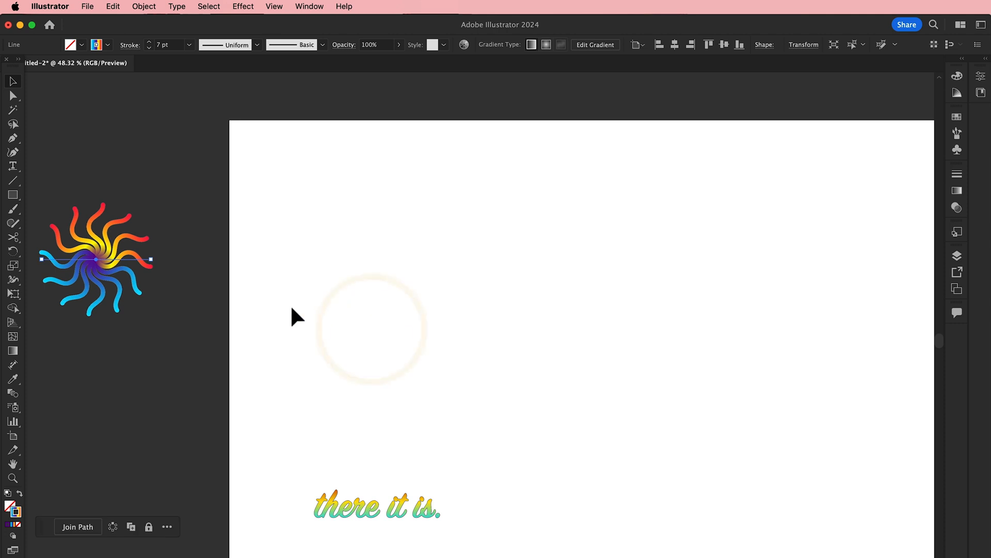
Duplicate the burst and place the copy beyond the artboard's right edge
key(super+minus)
drag(690, 375, 332, 312)
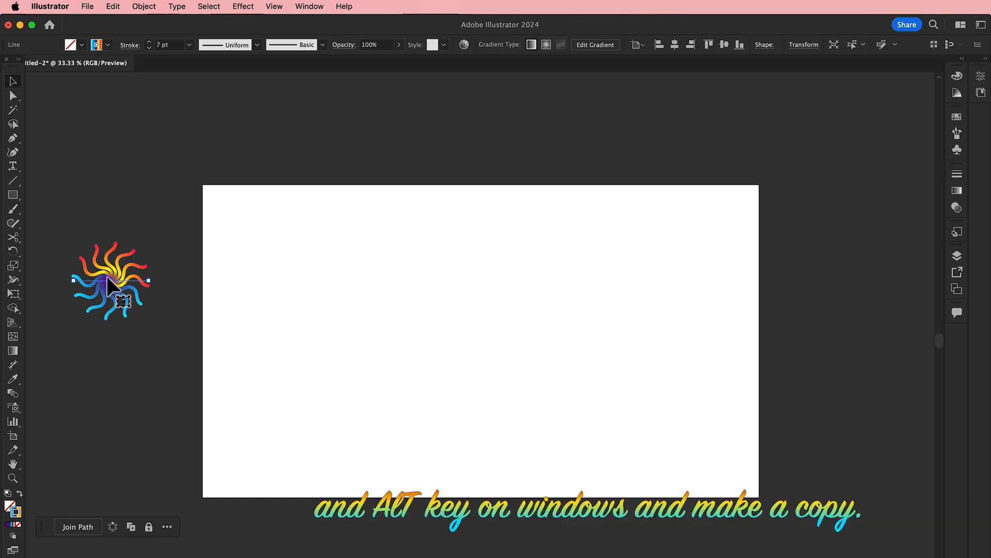
drag(127, 286, 823, 274)
key(space)
drag(684, 284, 618, 293)
drag(766, 292, 780, 292)
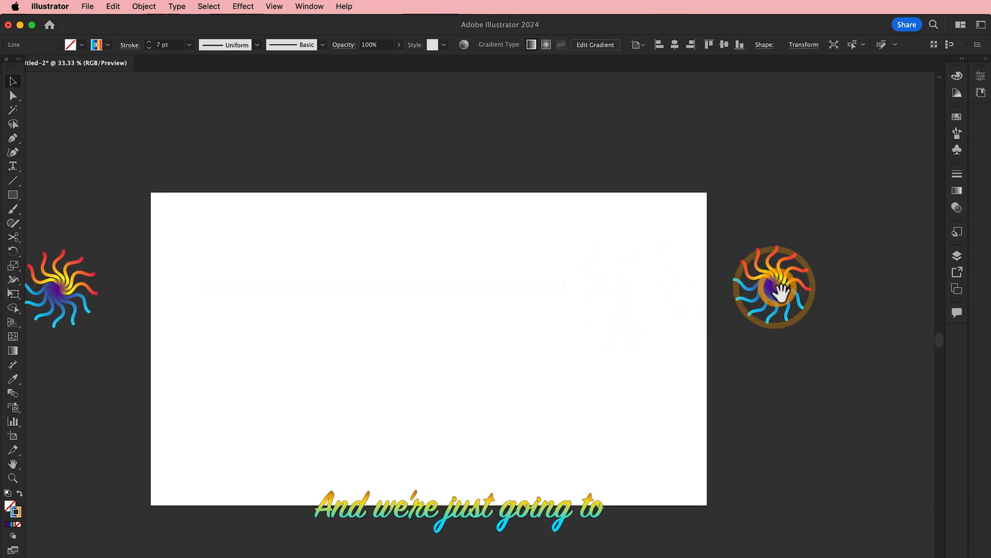
Enlarge the copied burst to about three times its size and compare its waves with the small original
drag(810, 284, 939, 283)
drag(825, 291, 785, 287)
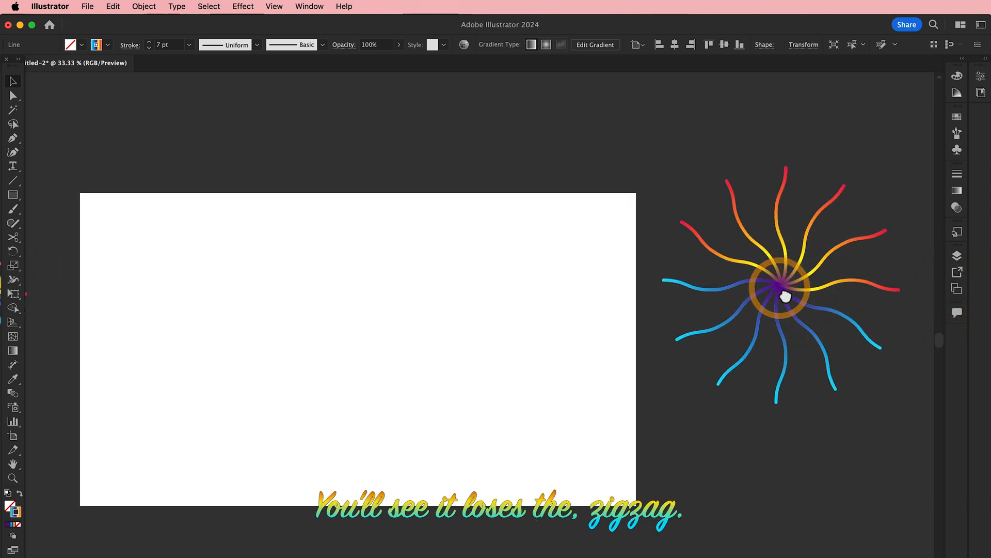
drag(562, 365, 781, 358)
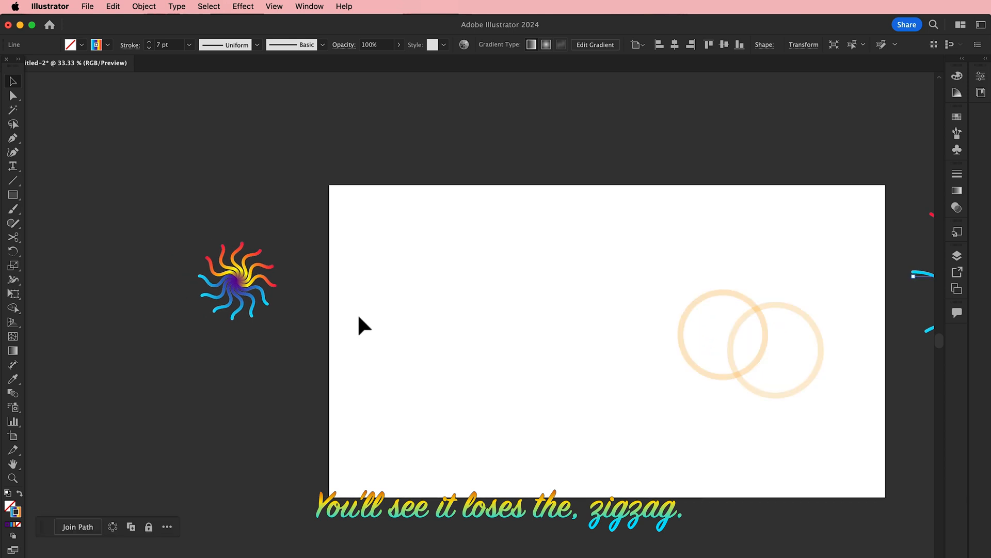
drag(741, 304, 446, 318)
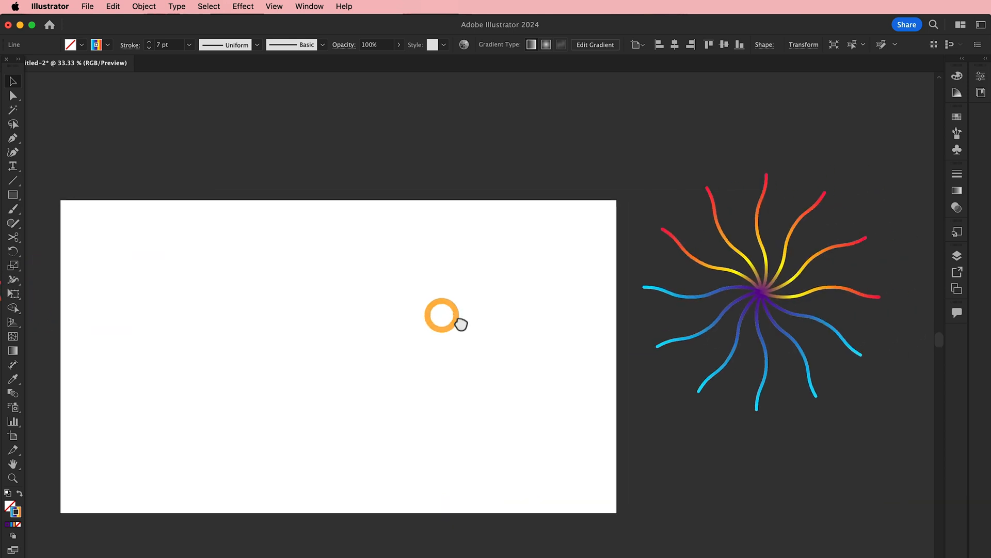
Increase the size of the Zig Zag effect on the large burst to make its waves deeper
click(298, 7)
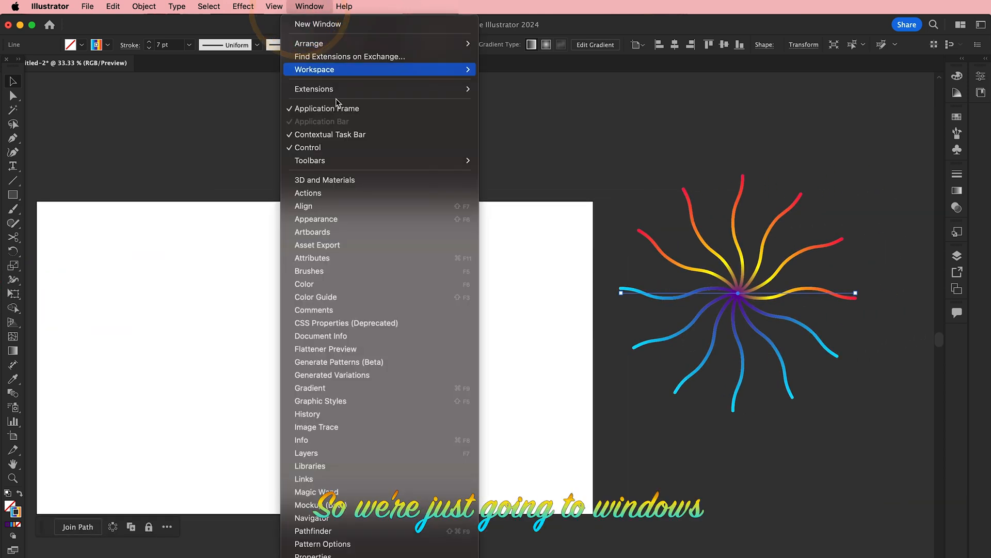
click(346, 220)
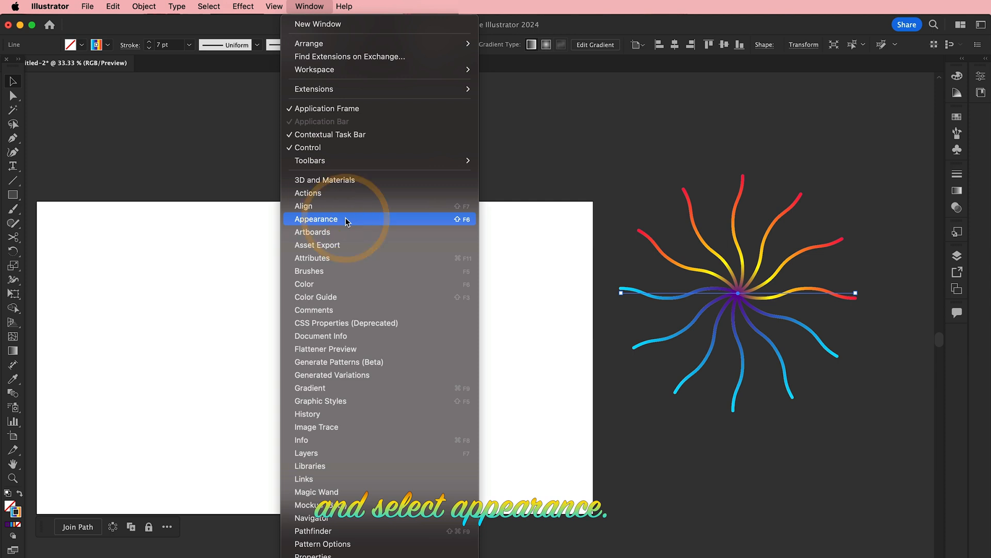
click(186, 382)
drag(716, 124, 472, 136)
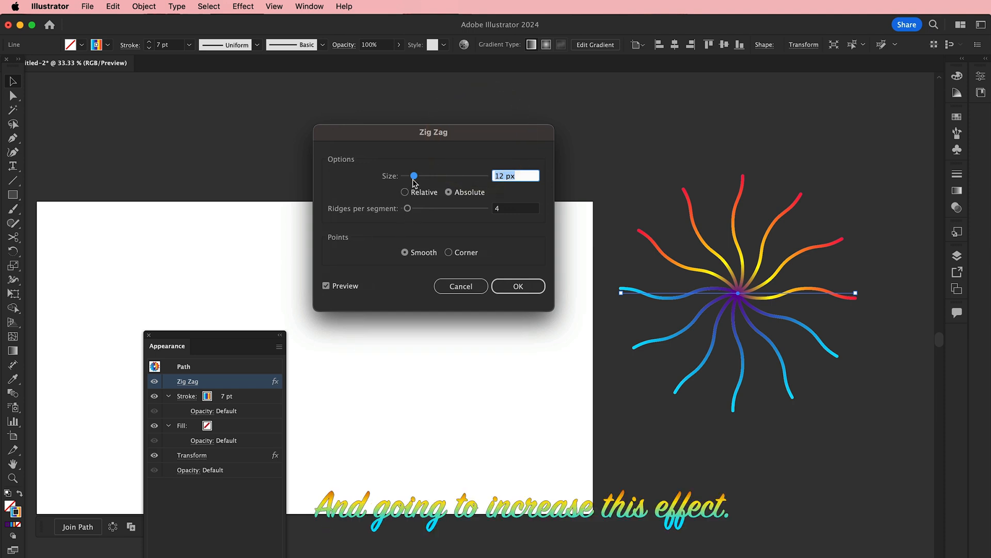
drag(414, 176, 429, 176)
drag(427, 235, 432, 236)
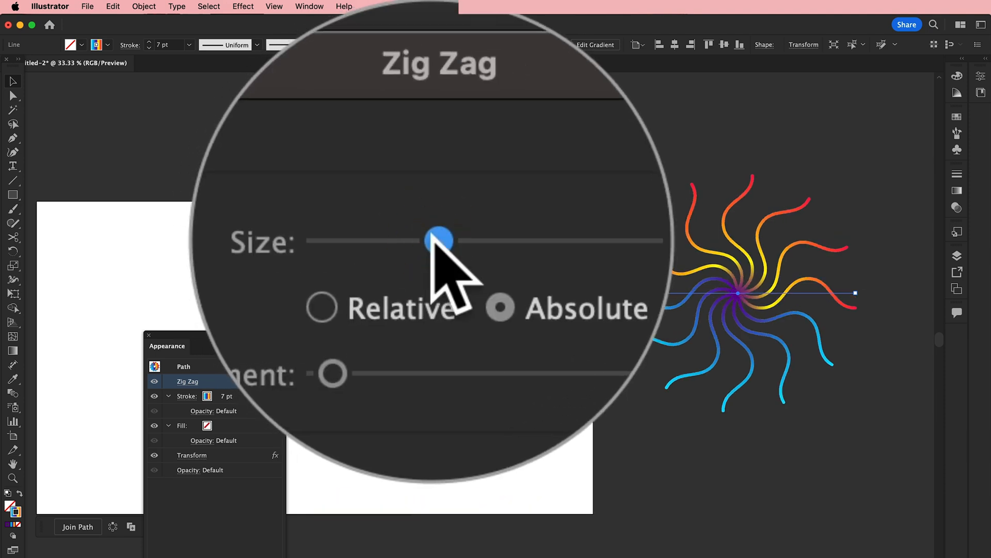
click(513, 288)
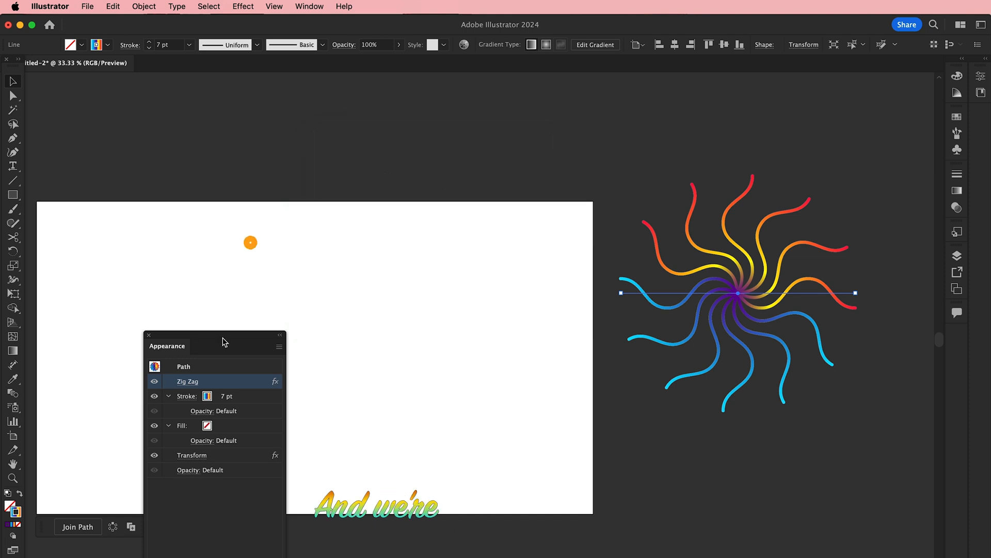
Thicken the large burst's stroke to 16 pt through its appearance settings
drag(221, 339, 249, 246)
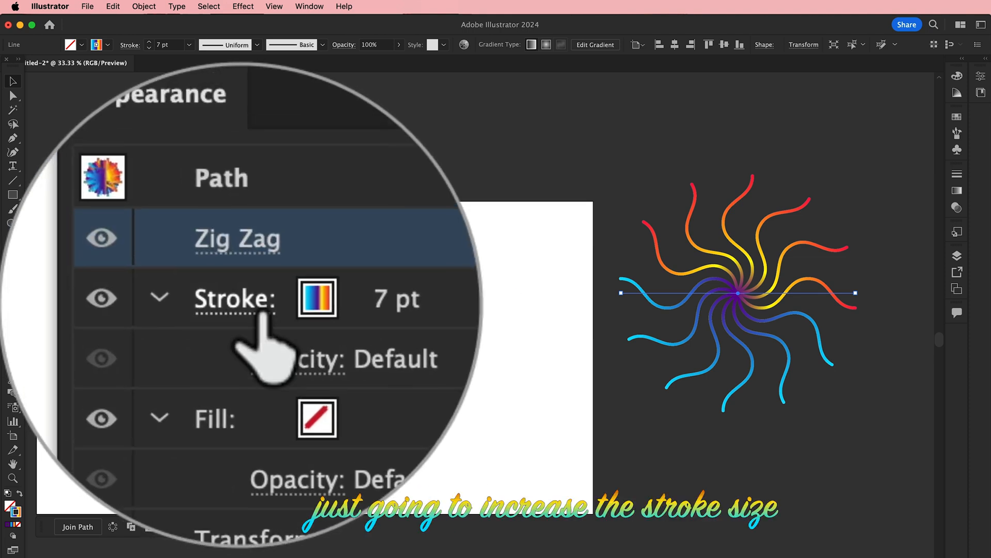
click(250, 304)
click(288, 305)
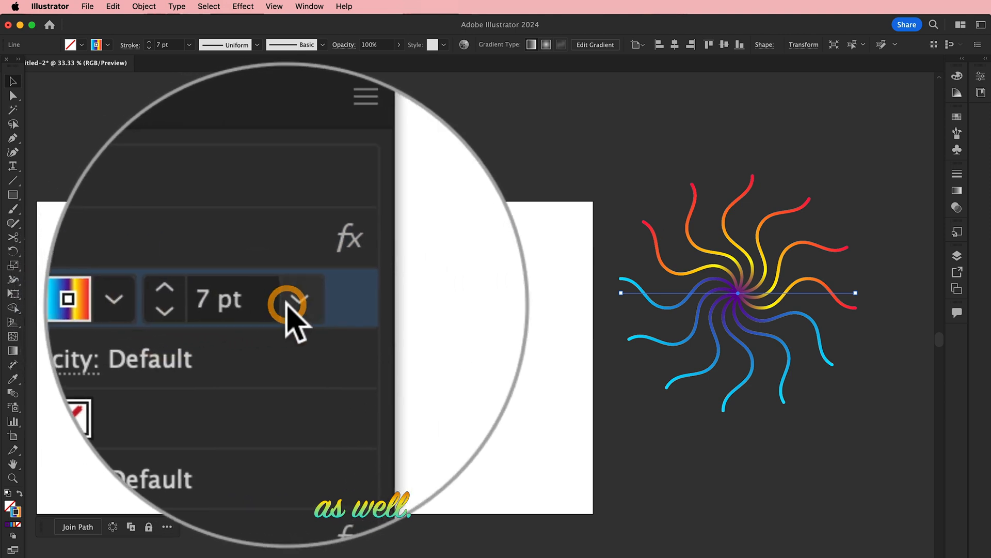
click(298, 475)
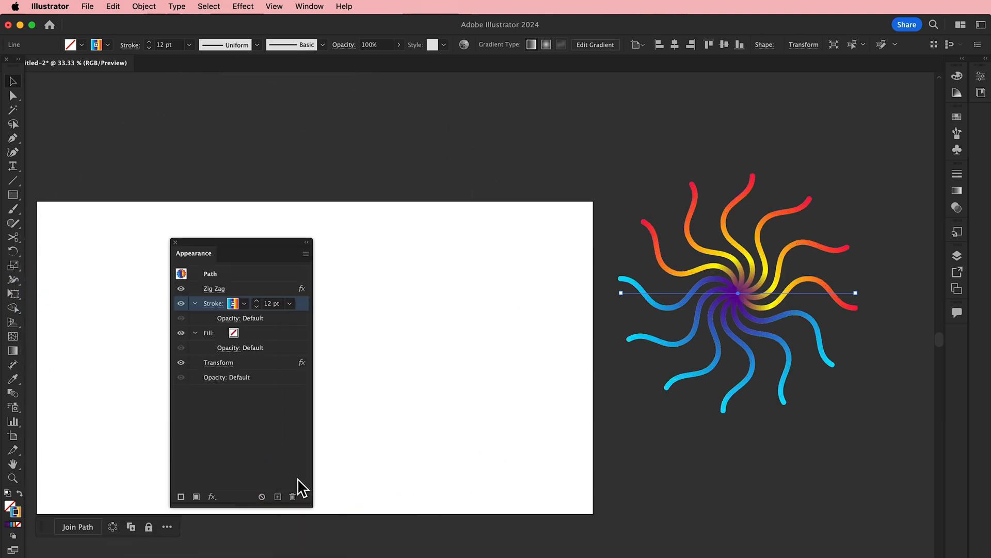
click(289, 304)
click(302, 513)
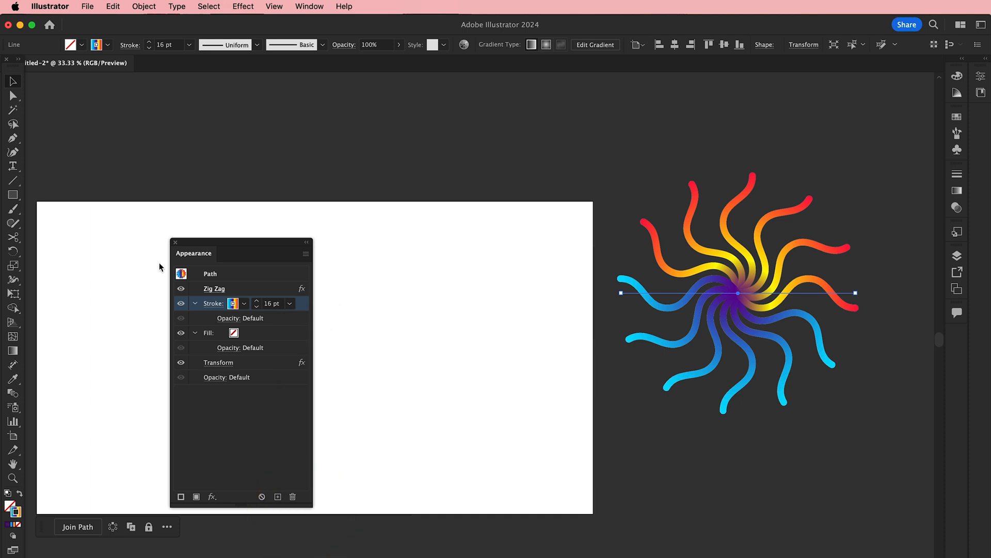
click(175, 242)
Compare the small and large bursts on either side of the artboard
drag(255, 303, 398, 307)
drag(875, 294, 860, 302)
drag(440, 382, 439, 376)
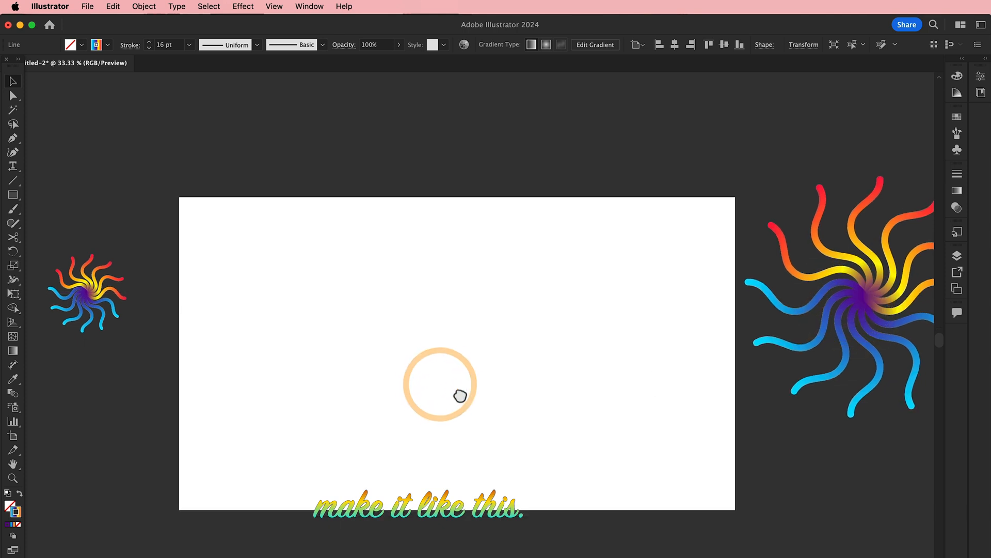
drag(93, 300, 118, 291)
drag(500, 340, 475, 339)
key(super+minus)
drag(701, 359, 422, 303)
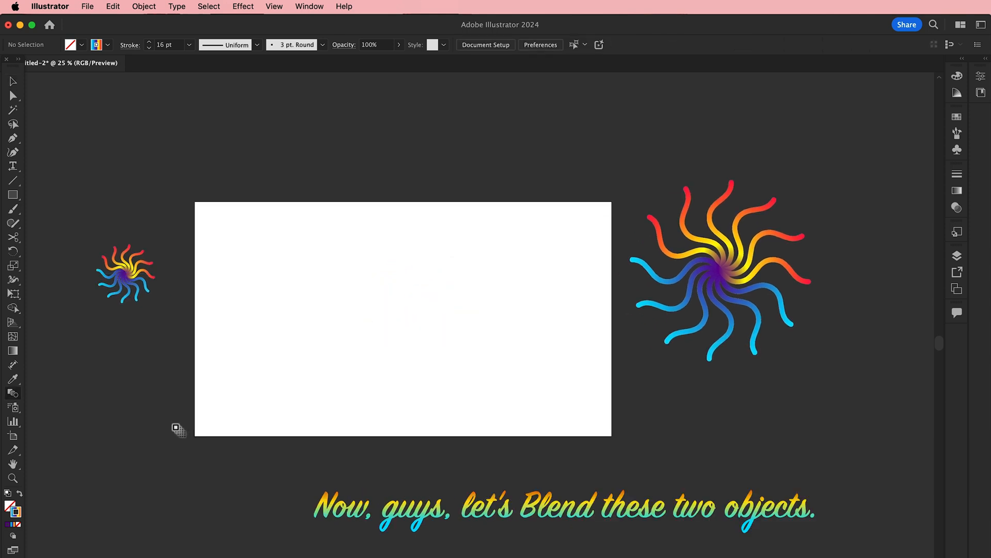
key(v)
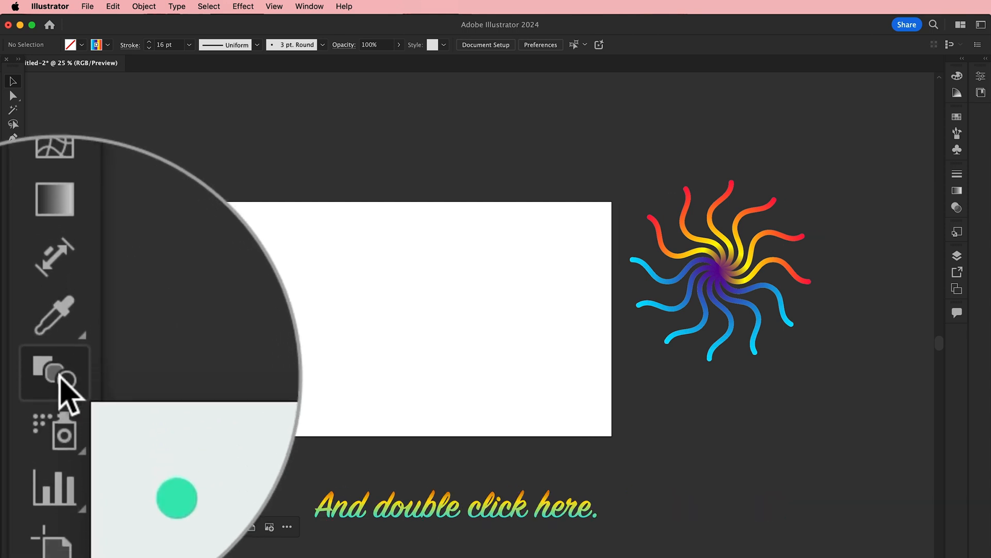
Set the blend spacing to Specified Distance with a value of 2 px
double_click(13, 393)
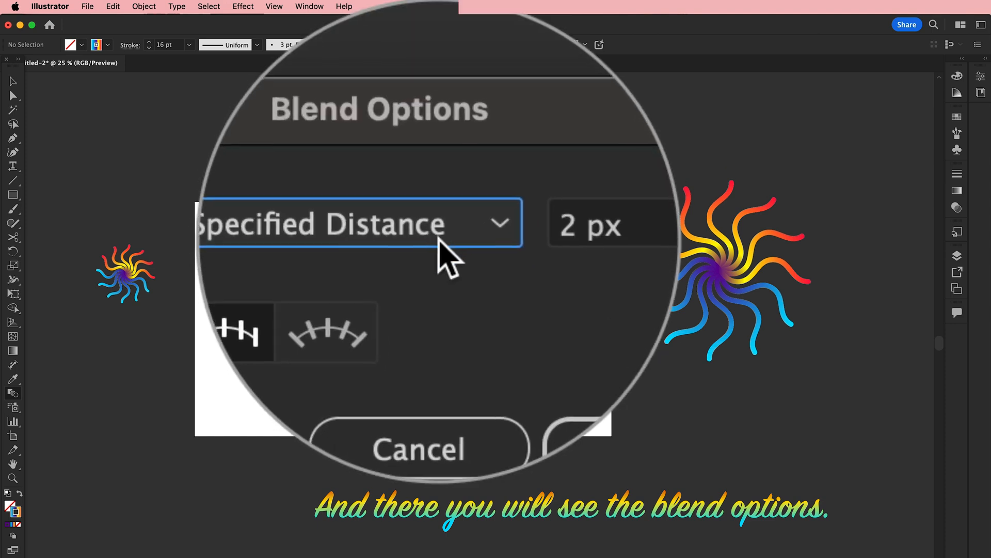
click(436, 231)
click(436, 308)
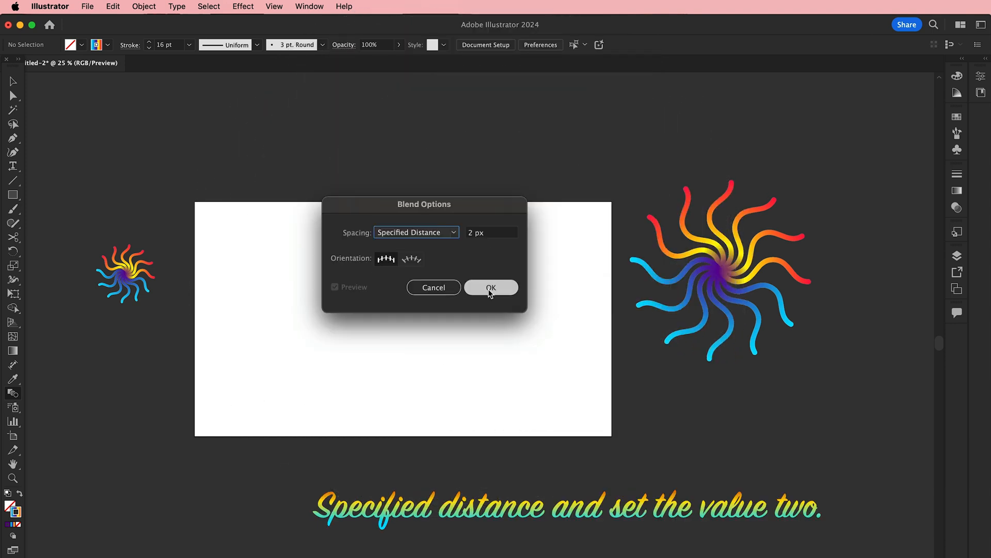
click(488, 288)
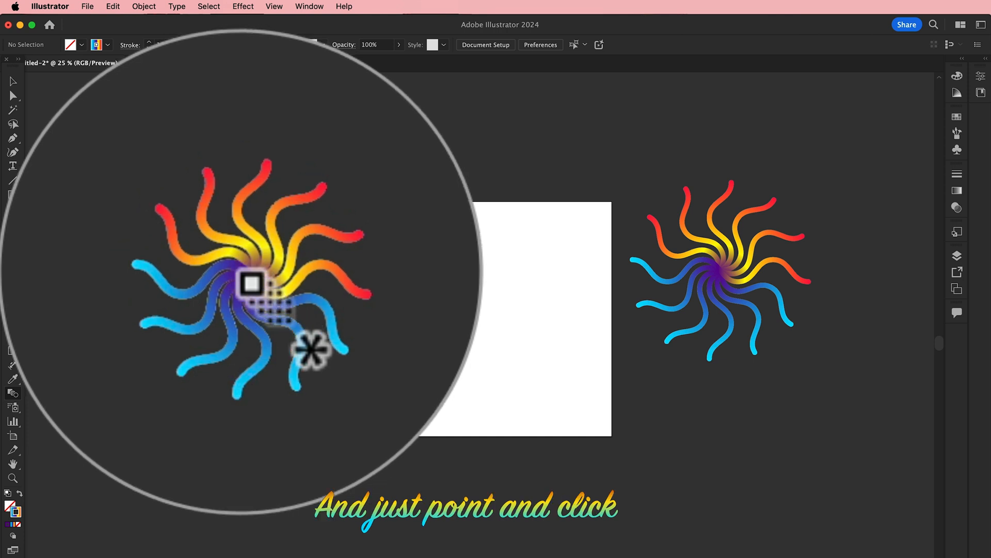
Blend the small burst into the large one and move the resulting blend above the artboard
click(126, 274)
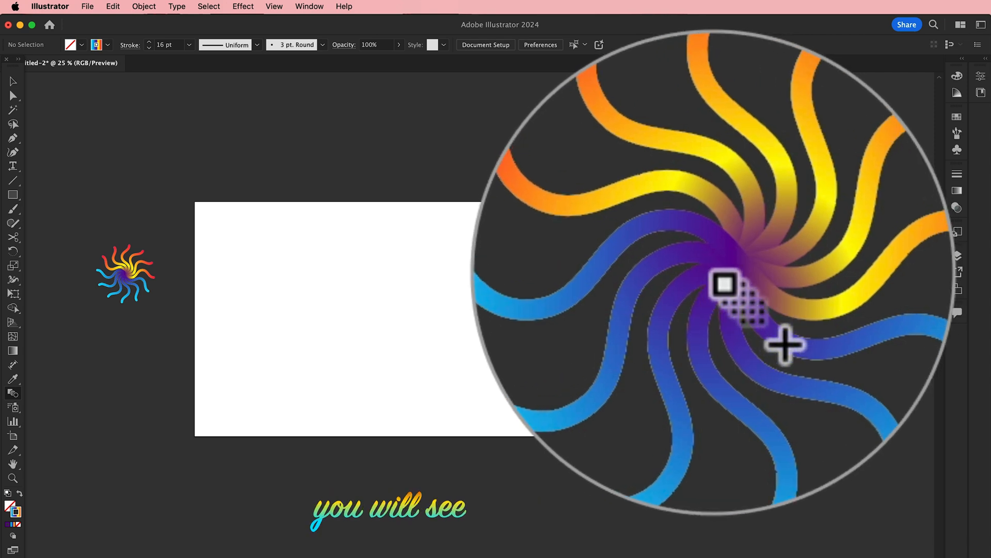
click(718, 275)
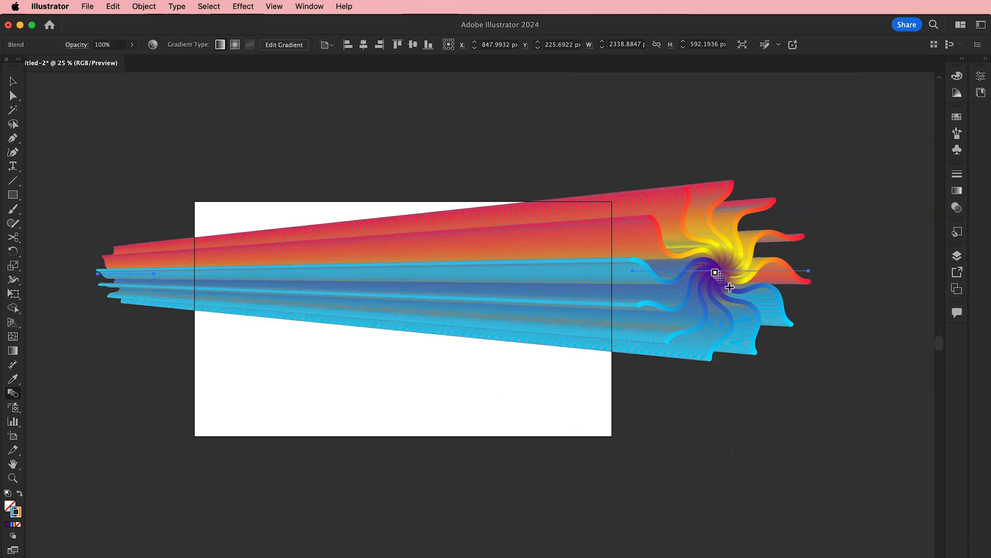
key(v)
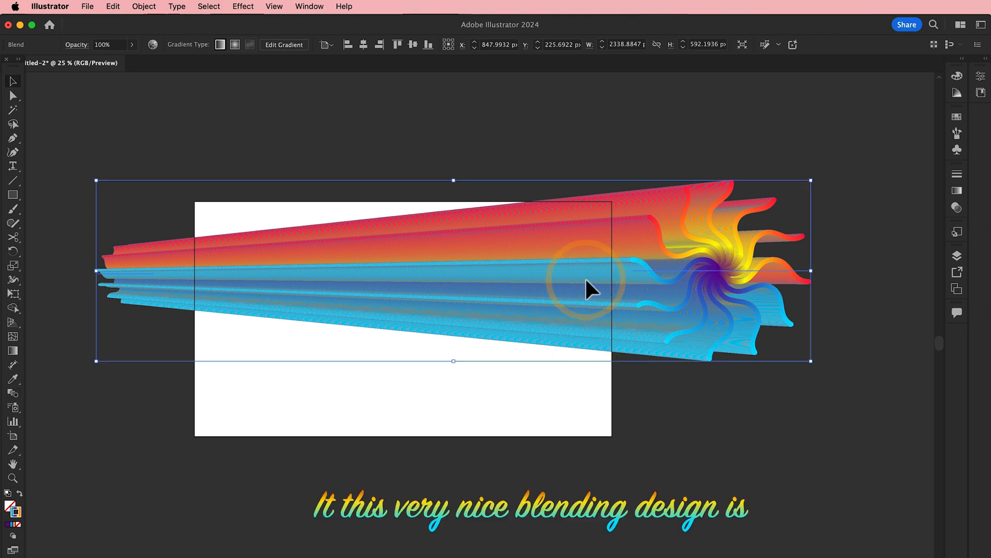
drag(584, 277, 603, 131)
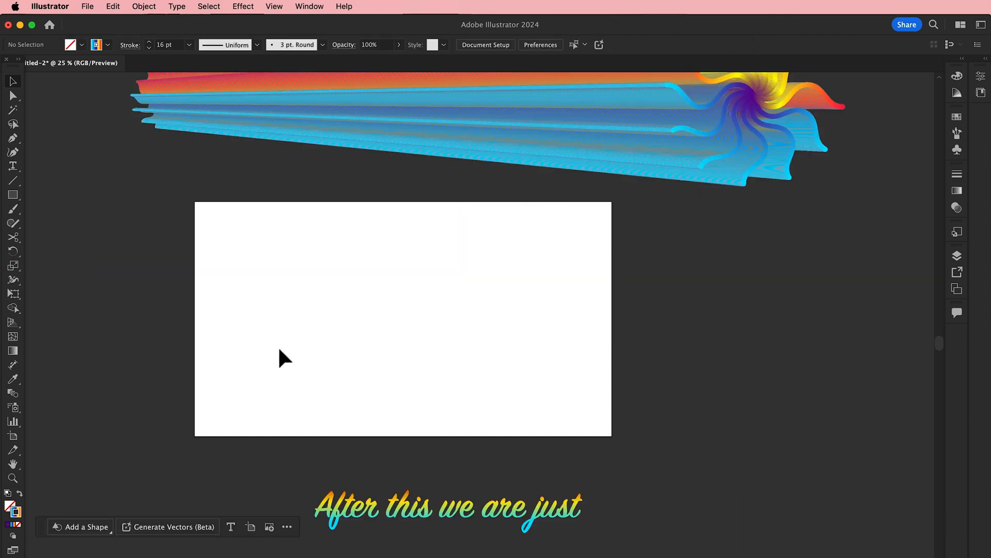
Draw a wavy open path with two crests across the artboard, extending past both sides, and nudge it slightly down and right
key(super+=)
drag(305, 335, 324, 348)
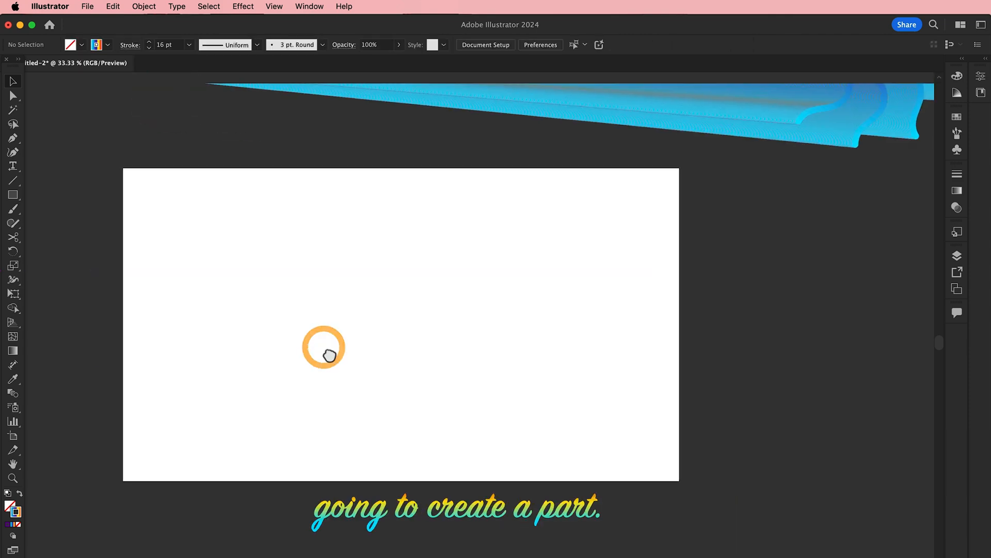
click(13, 152)
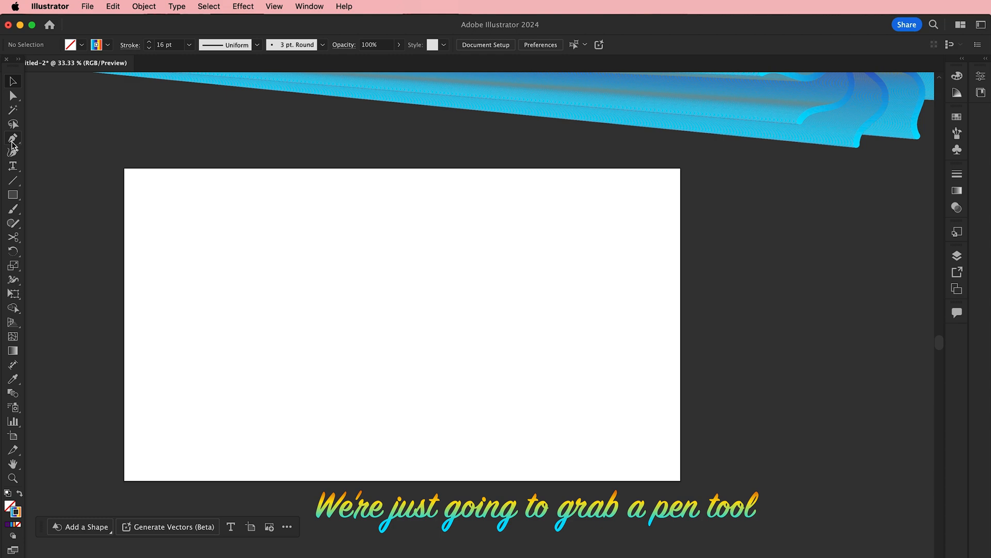
click(77, 377)
click(214, 218)
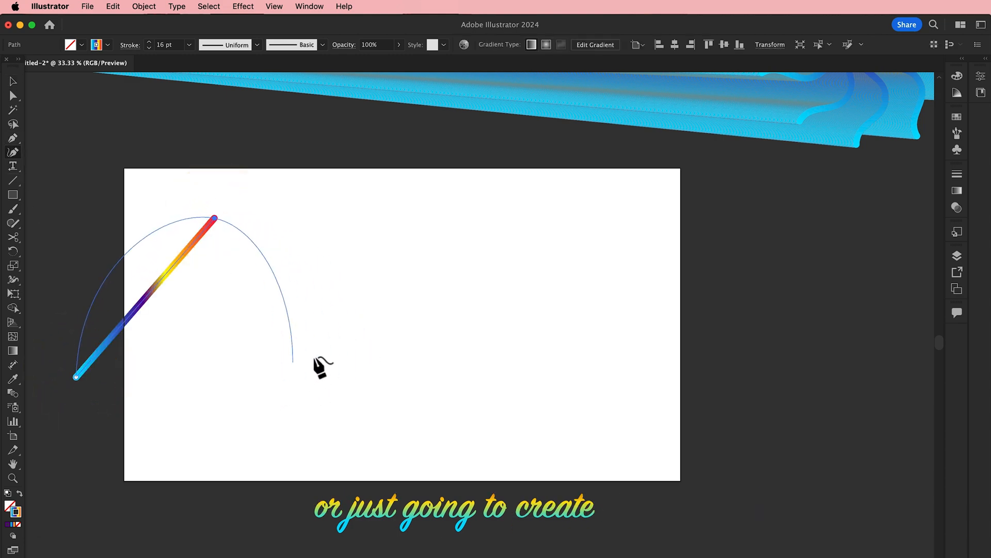
click(313, 369)
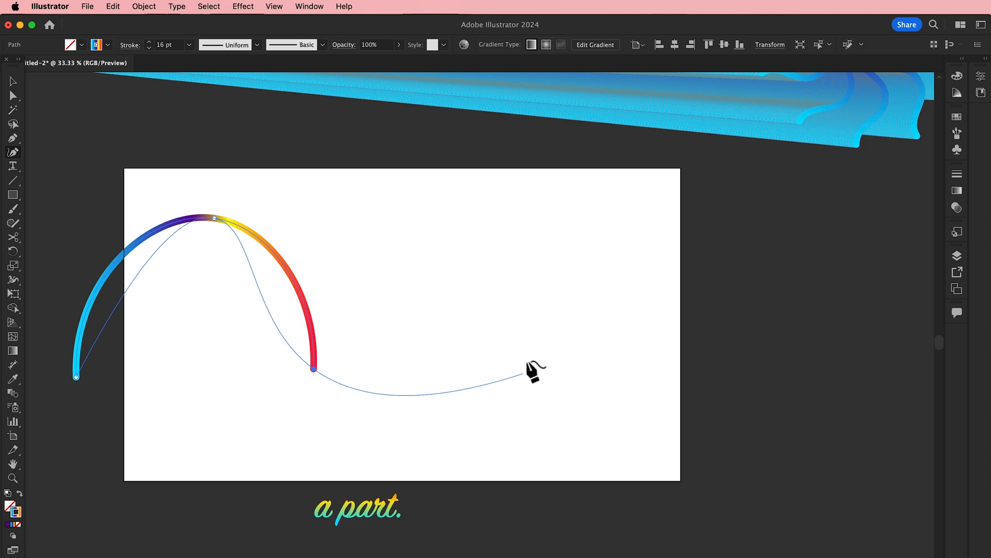
click(458, 247)
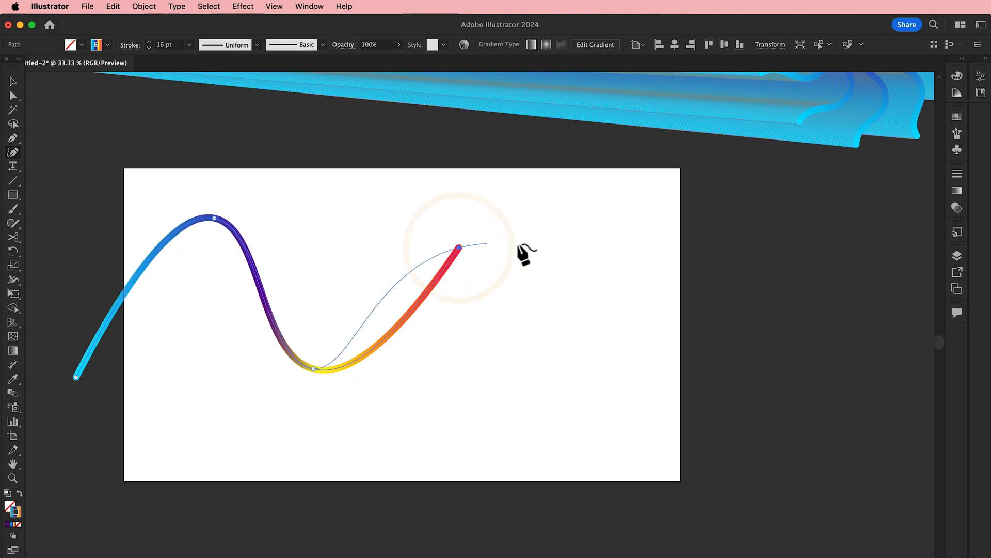
click(515, 404)
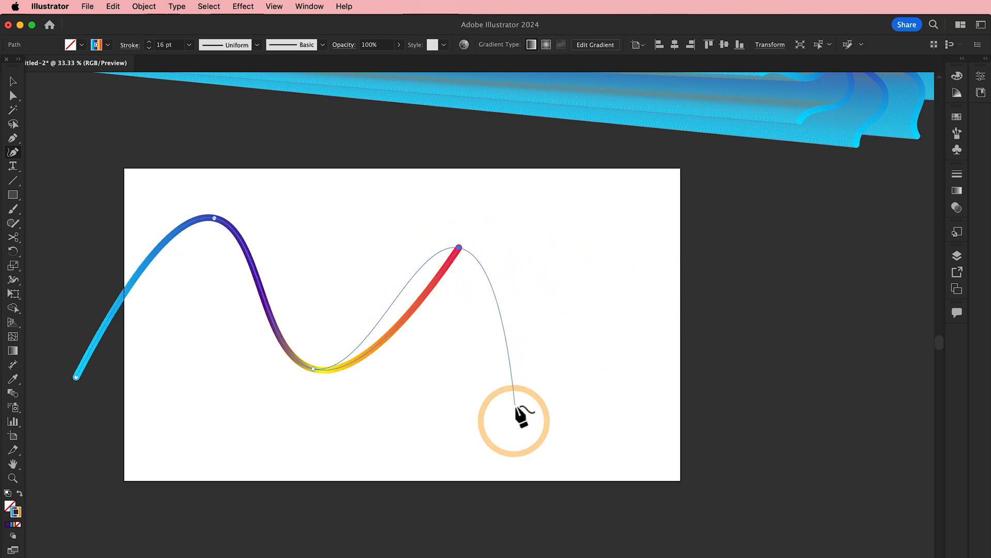
click(786, 405)
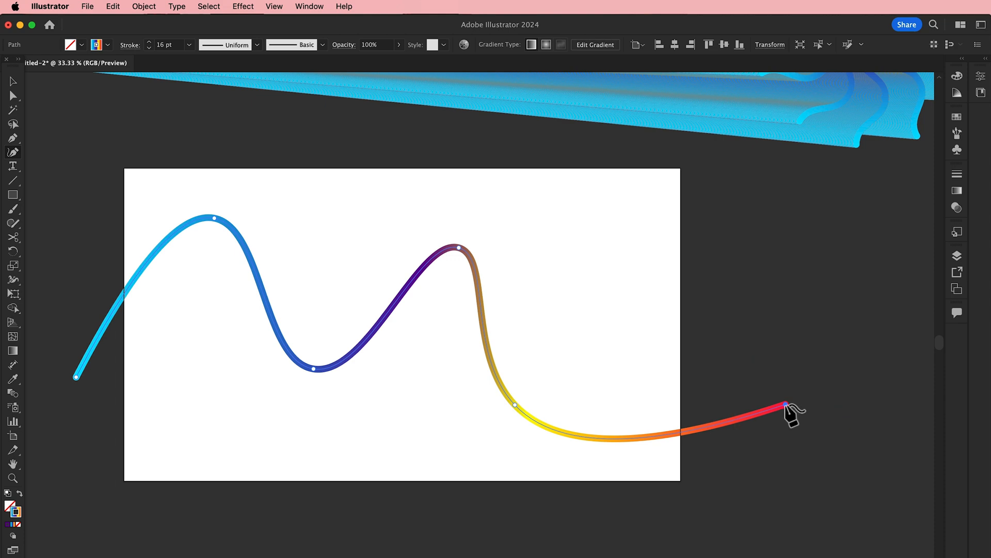
key(v)
drag(462, 250, 479, 256)
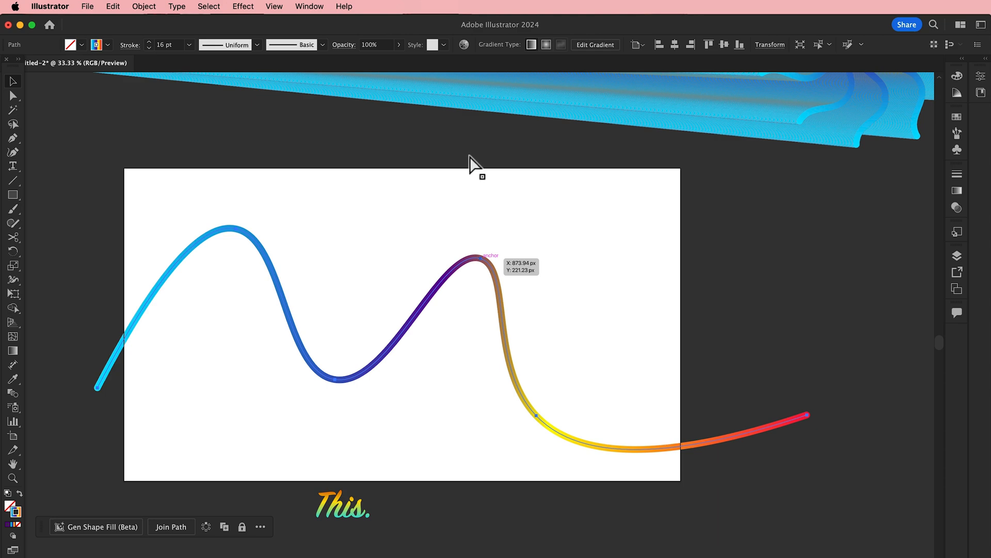
Replace the blend's spine with the wavy path so the blended bursts follow the curve
key(super+minus)
key(space)
drag(480, 202, 449, 250)
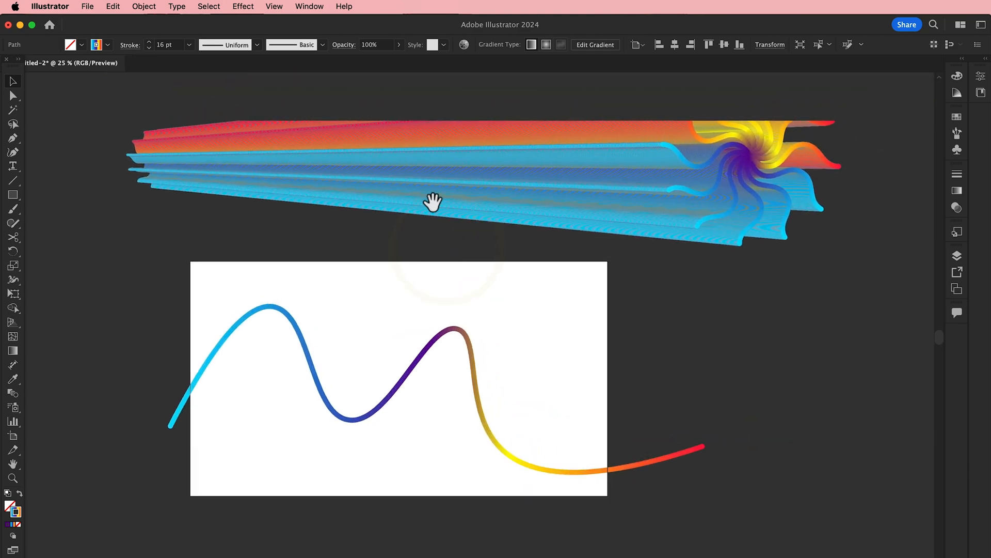
drag(482, 204, 451, 211)
click(449, 204)
shift+click(455, 376)
shift+click(457, 383)
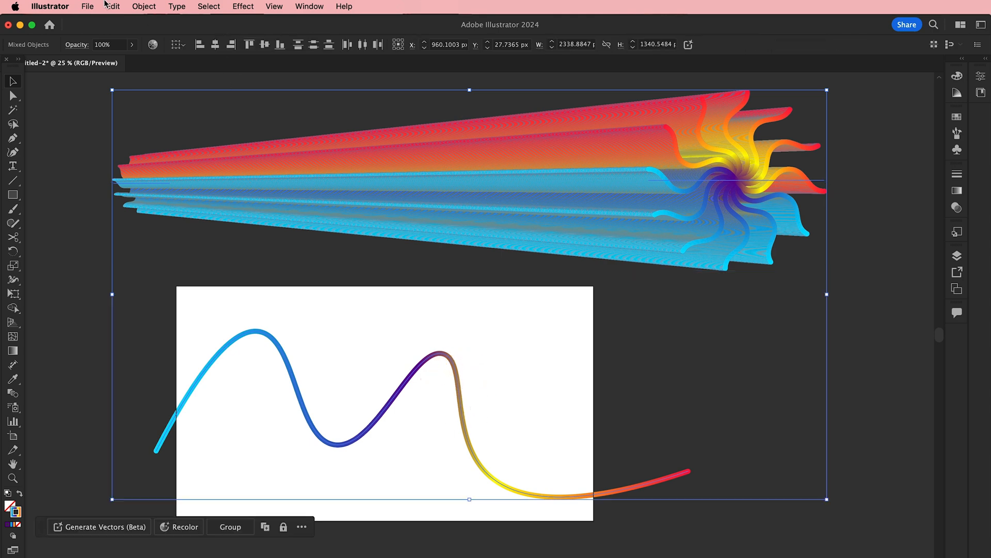
click(143, 7)
mouse_move(200, 423)
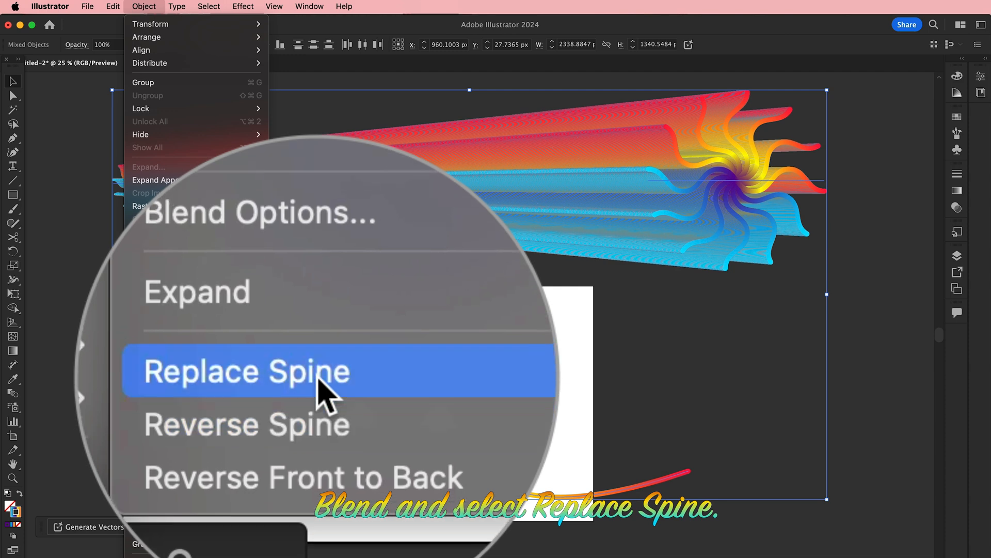
click(325, 361)
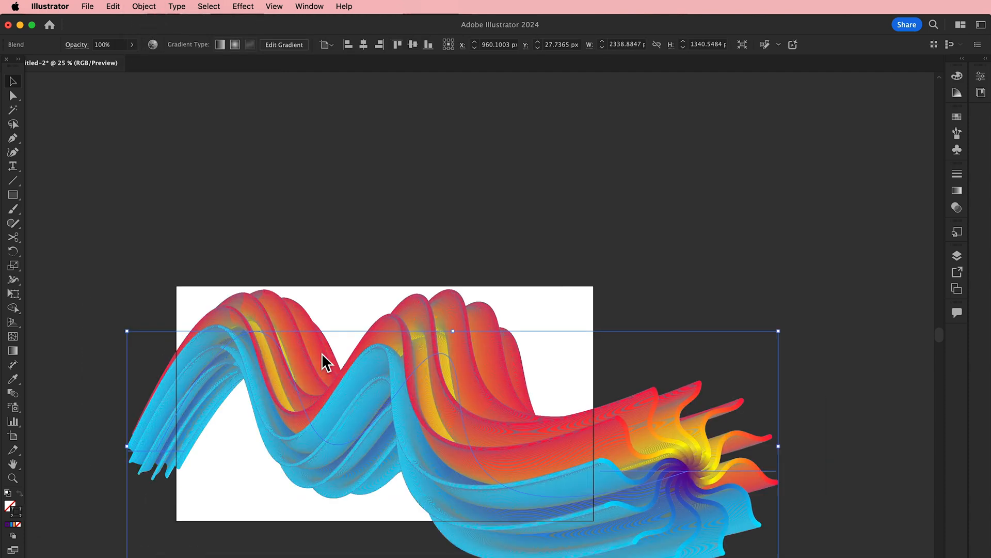
Draw a rectangle covering the artboard and give it a white-to-orange radial gradient fill with no stroke
drag(386, 321, 374, 208)
drag(388, 285, 409, 302)
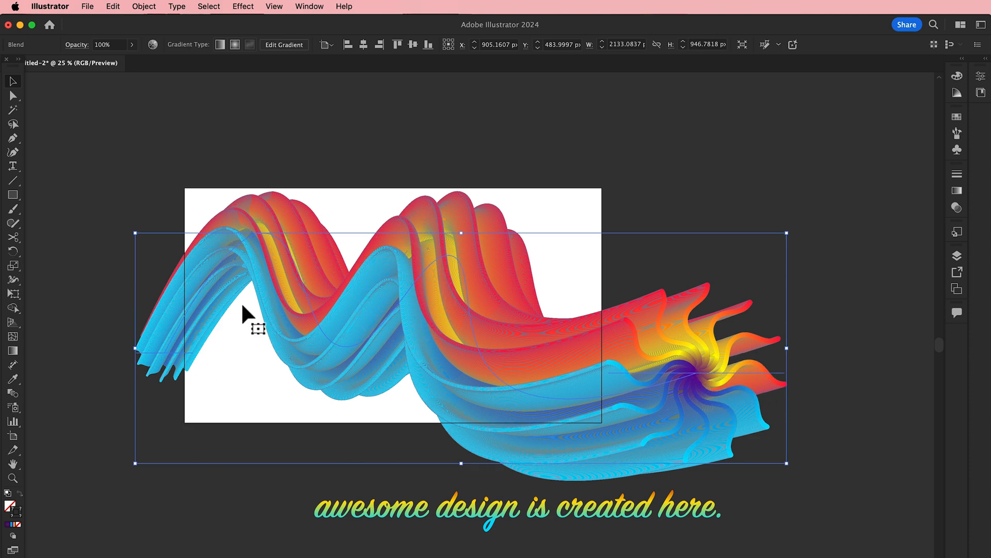
click(98, 289)
click(13, 195)
mouse_move(185, 184)
mouse_down()
mouse_move(303, 349)
mouse_move(597, 408)
mouse_move(602, 423)
mouse_up()
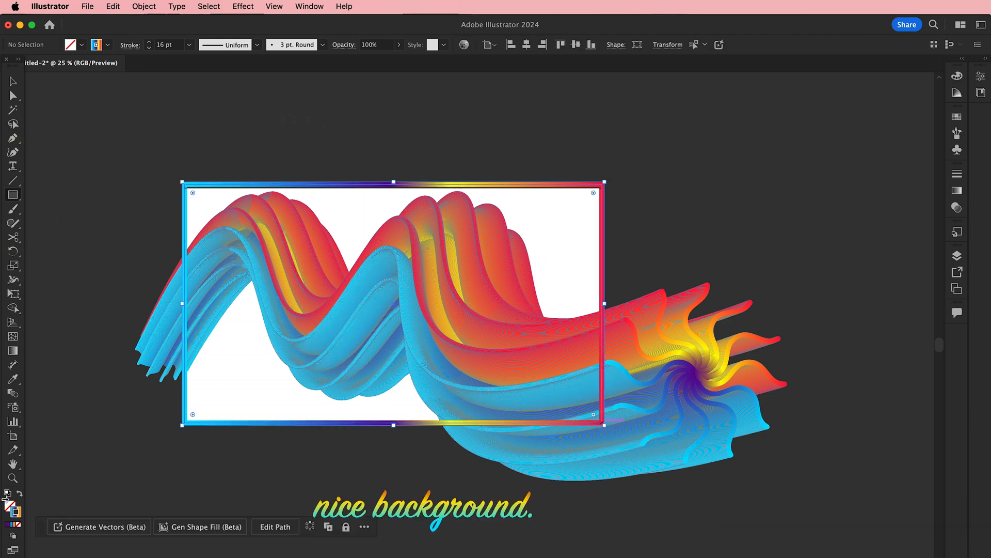
click(20, 493)
double_click(10, 506)
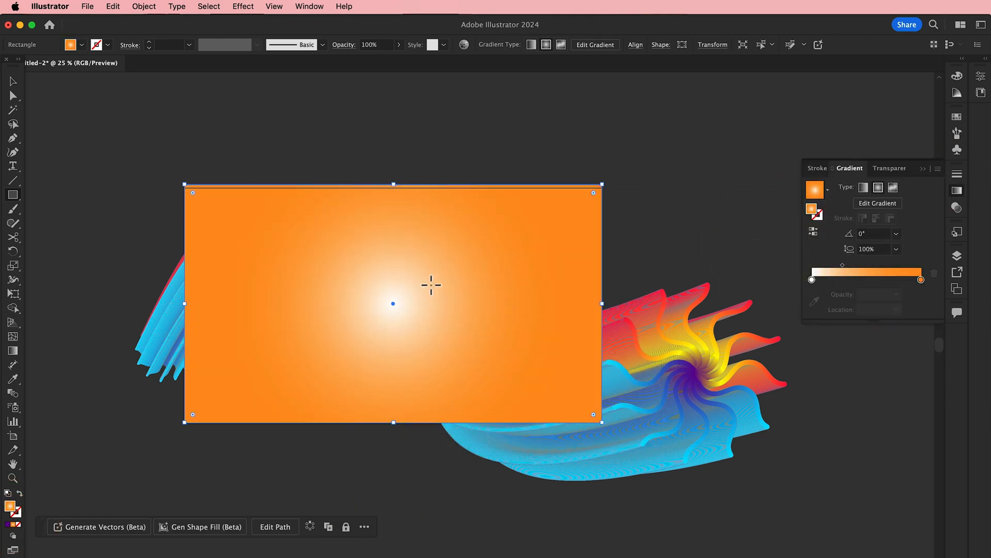
Send the orange gradient rectangle to the back, behind the blended wave, and deselect it
right_click(429, 283)
mouse_move(486, 554)
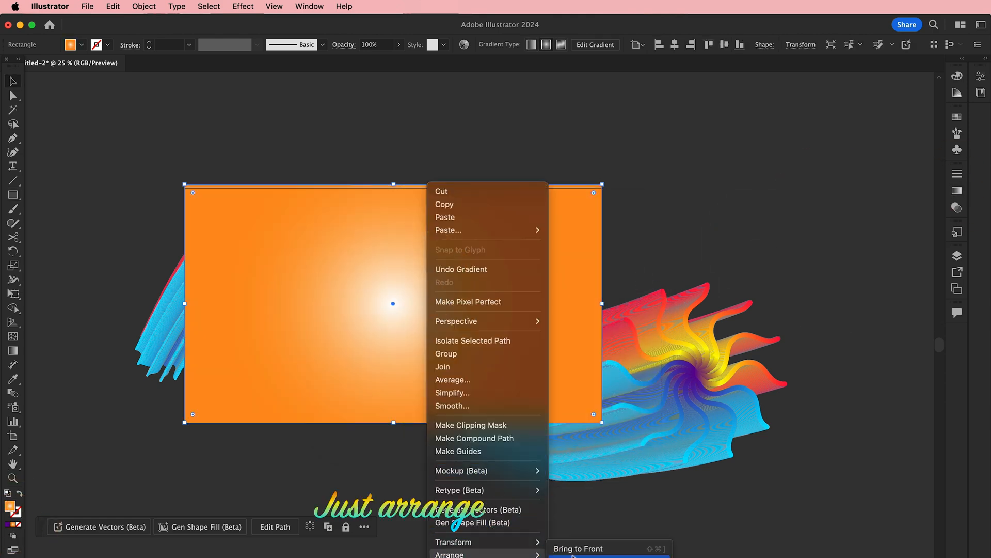
click(575, 557)
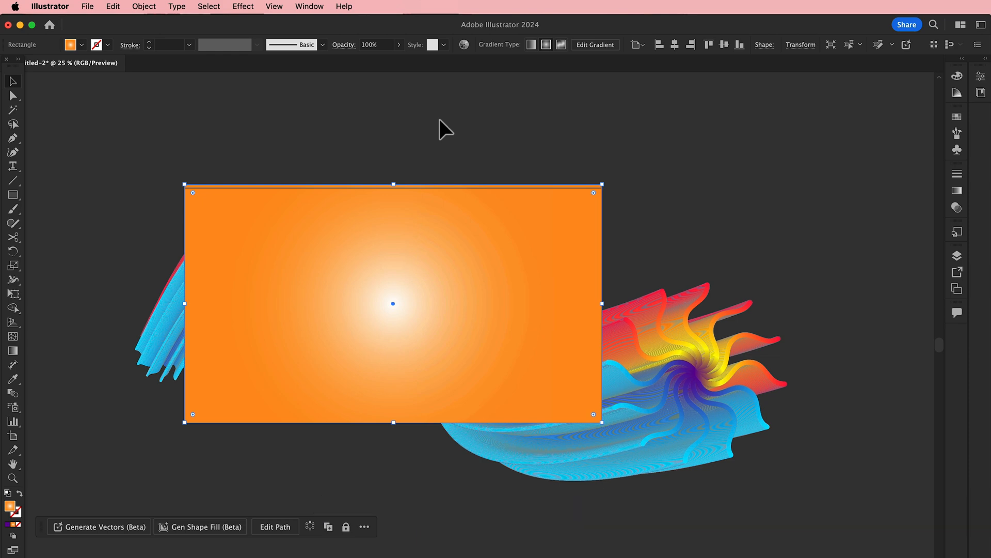
click(660, 184)
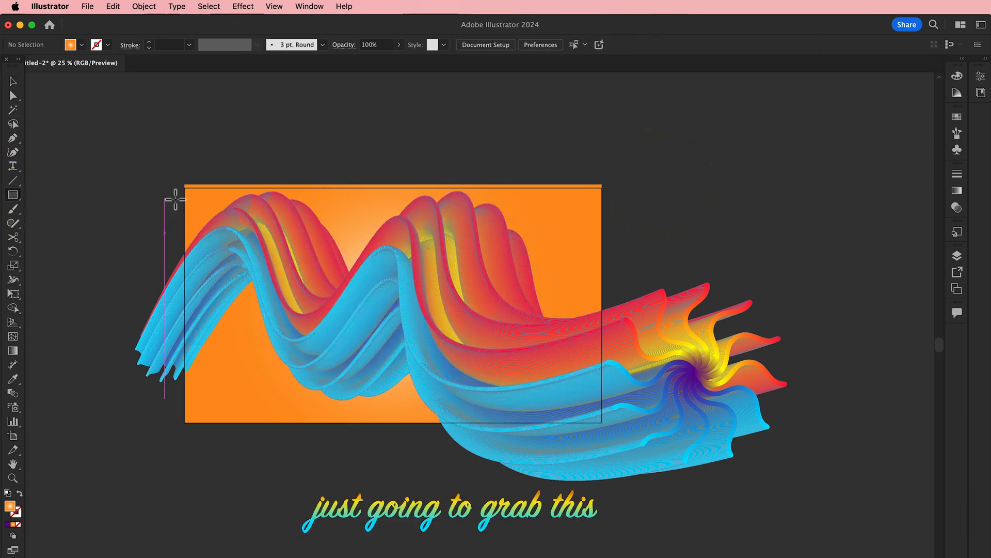
Draw a rectangle matching the artboard over the artwork and use it as a clipping mask for the wavy blend
drag(184, 189, 602, 422)
key(v)
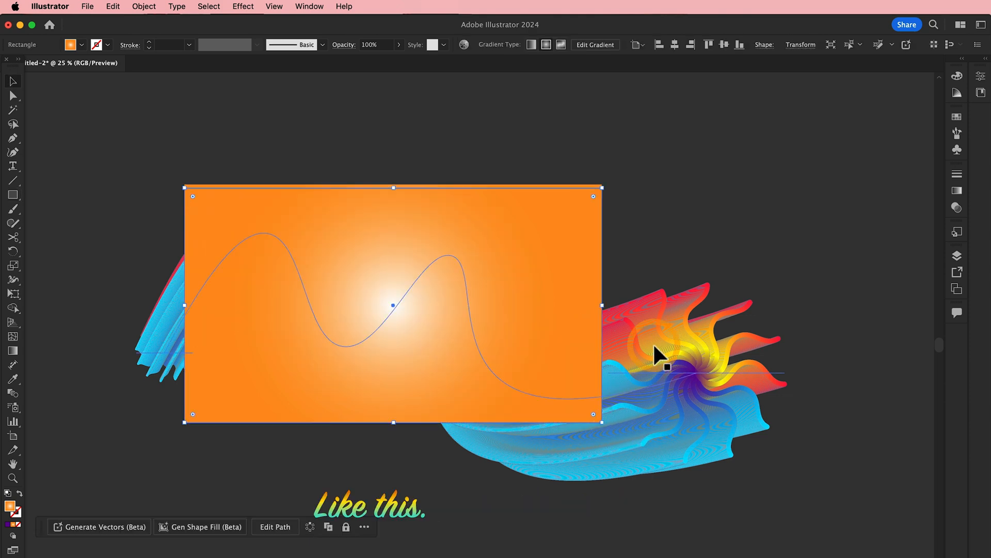
shift+click(652, 344)
right_click(652, 342)
click(692, 467)
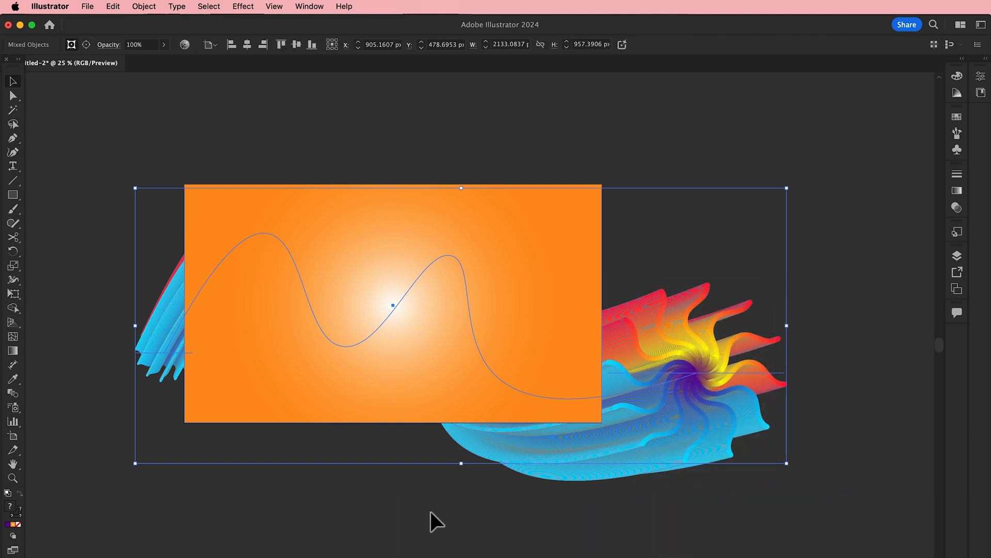
click(431, 512)
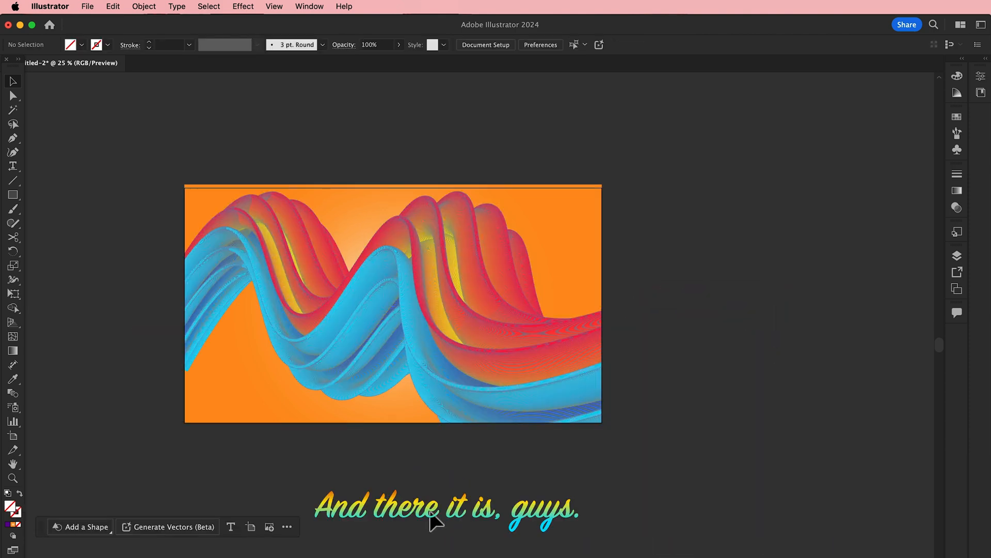
key(super+equal)
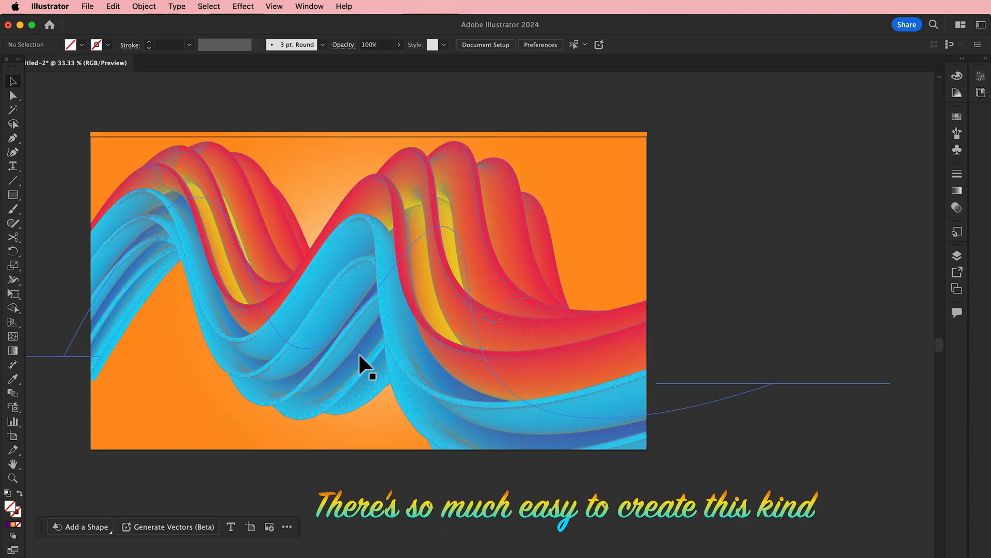
drag(332, 336, 375, 354)
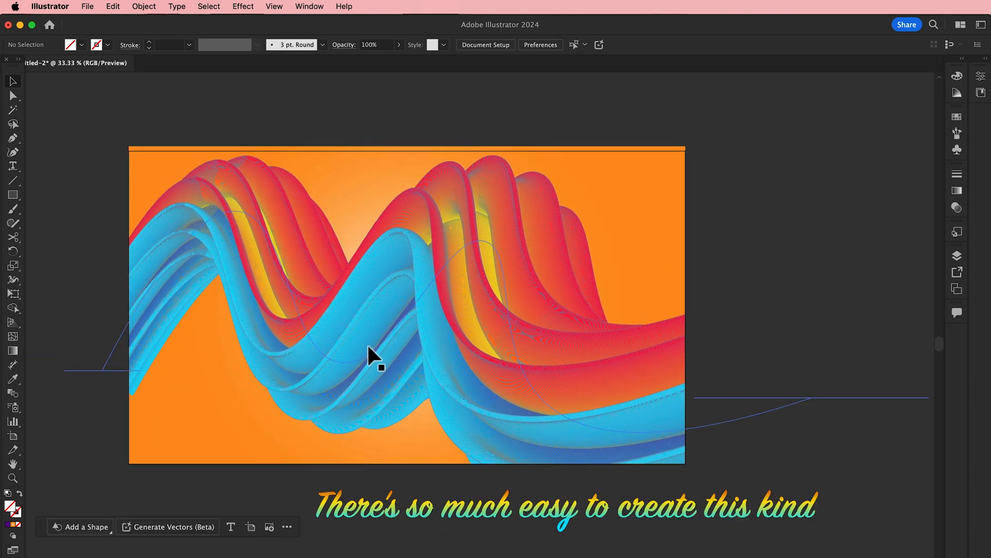